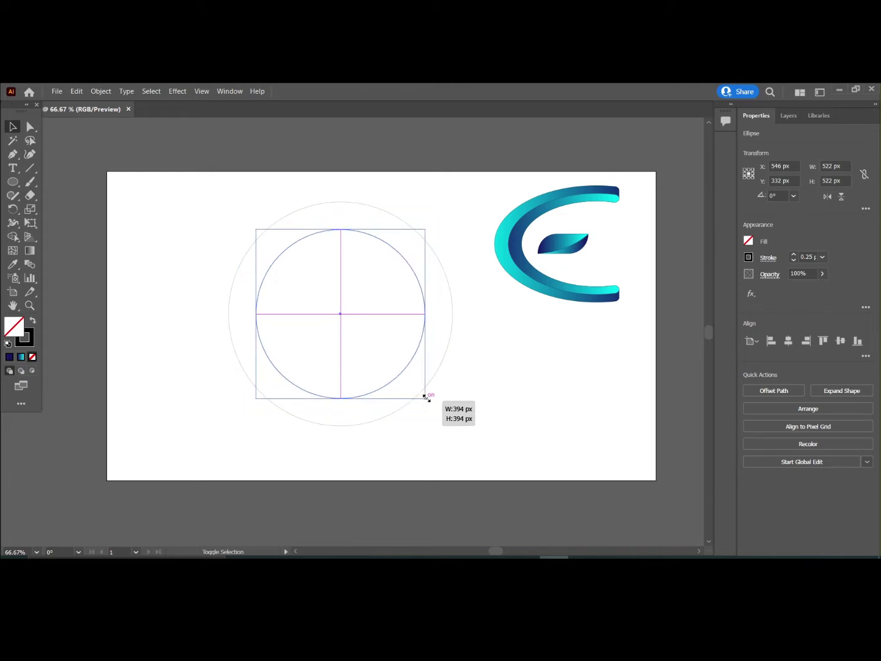
Step: Add a concentric enlarged copy of the outer circle, 650 px in diameter, and move all three circles towards the artboard's left side
click(475, 384)
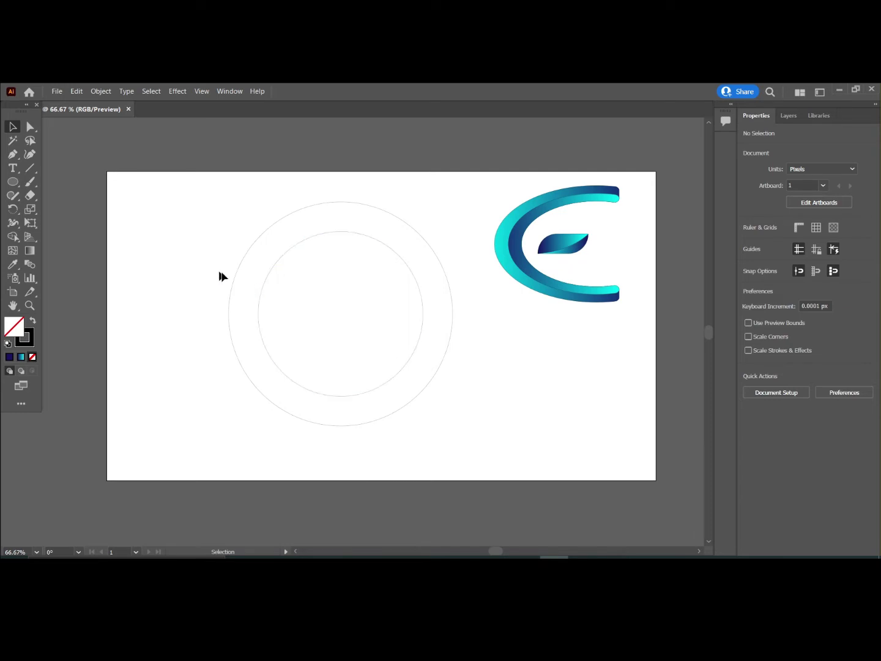
click(233, 283)
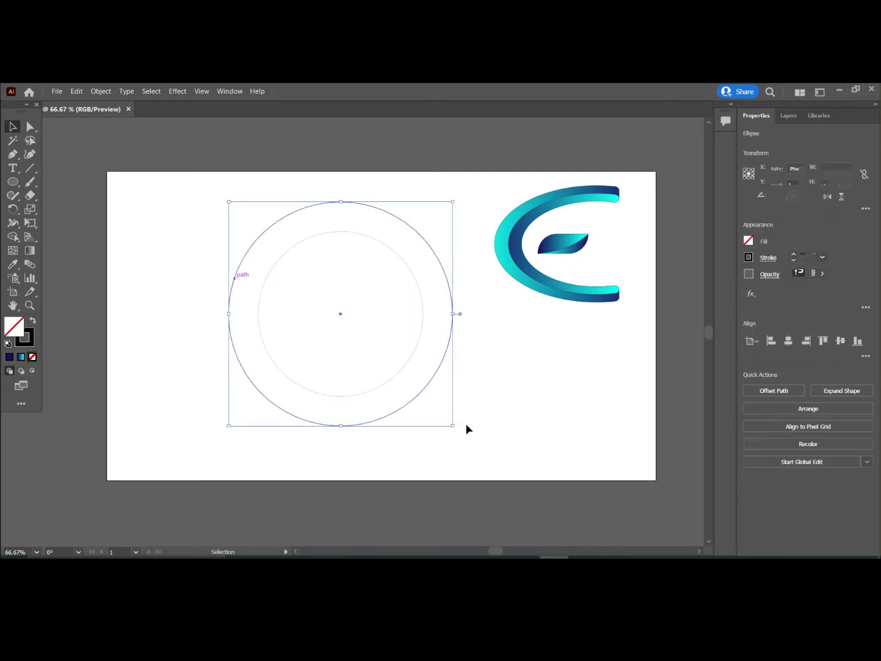
key(a)
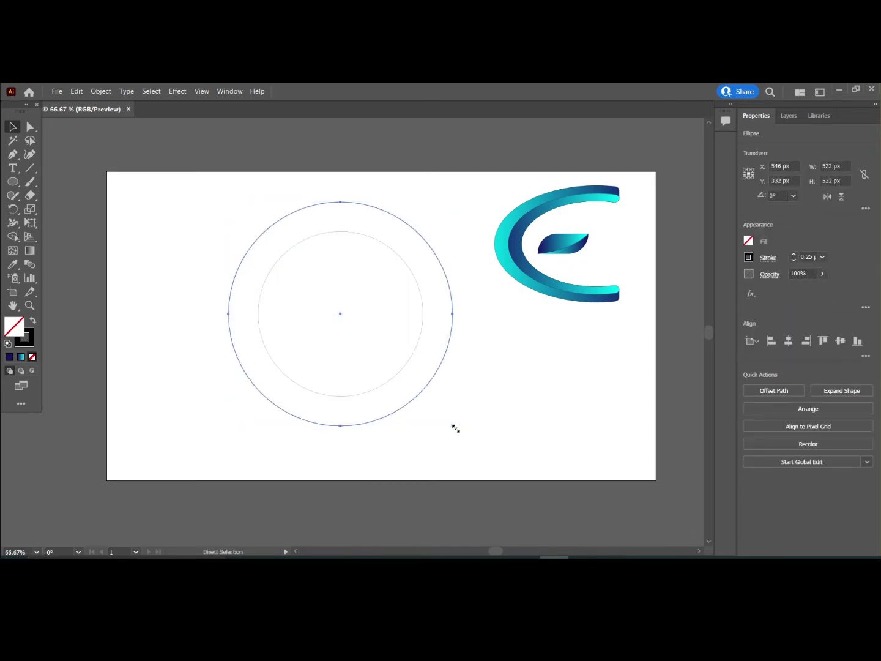
key(v)
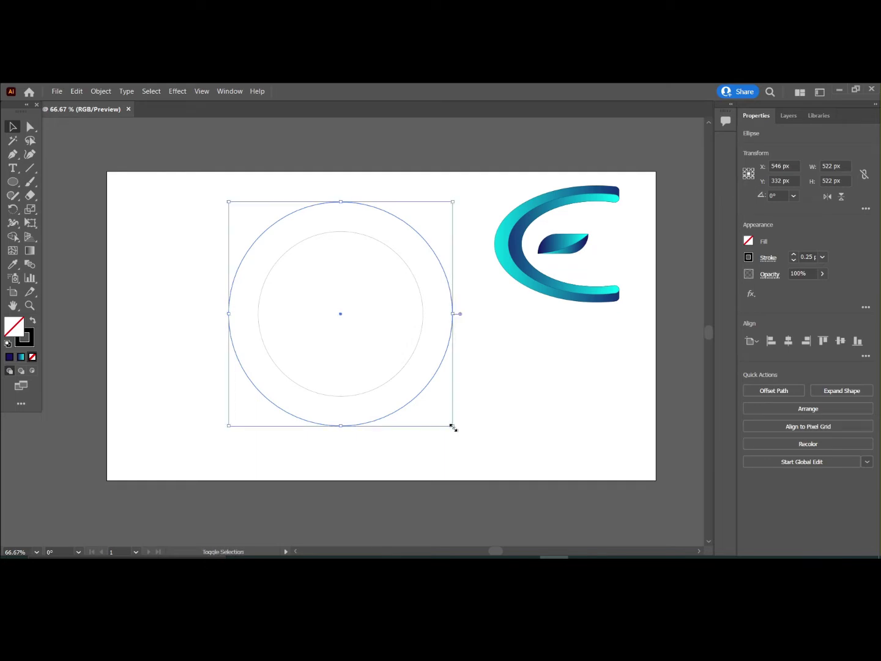
drag(452, 424, 487, 454)
click(177, 227)
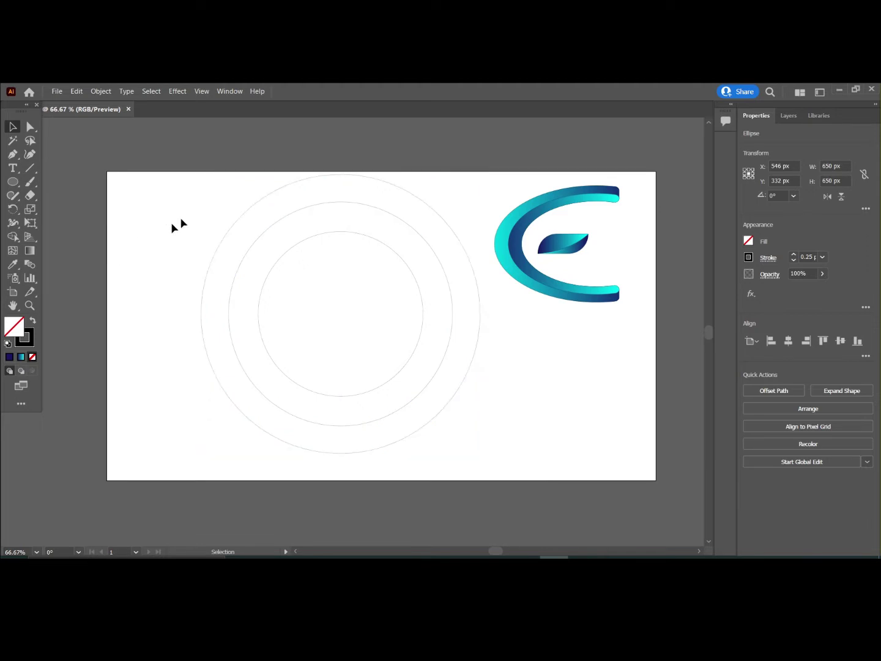
drag(187, 206, 333, 393)
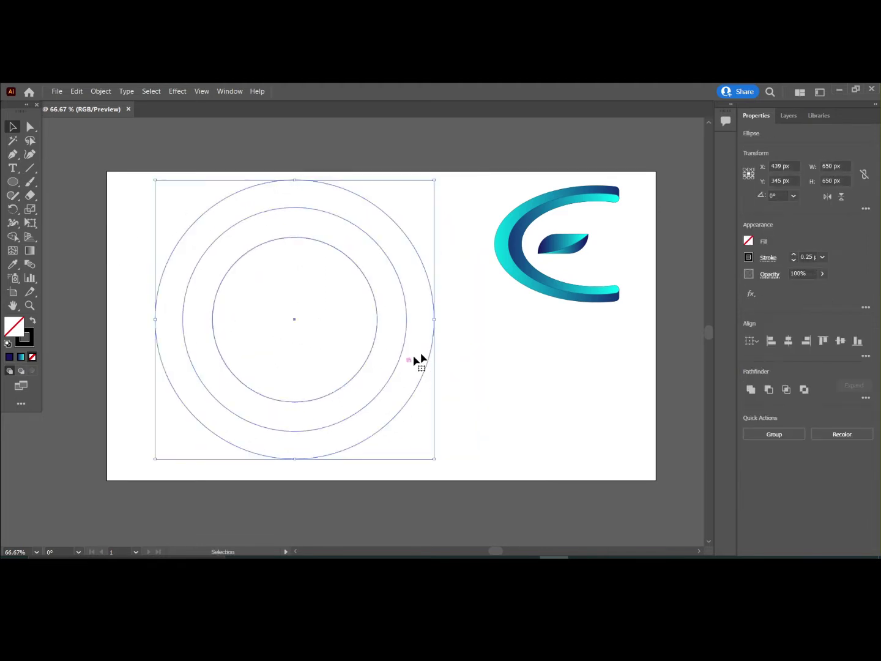
click(458, 337)
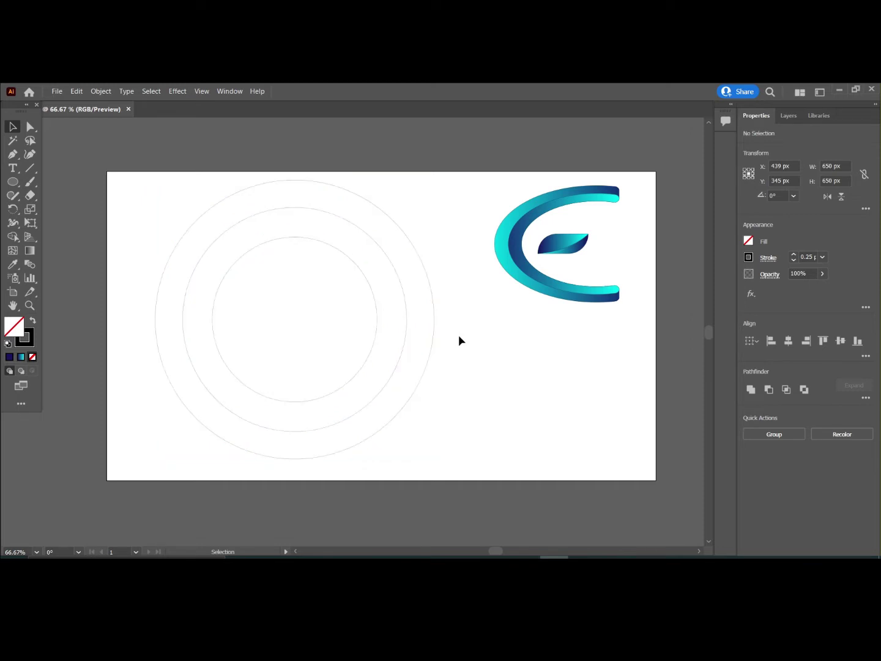
Step: Draw a rectangle about 406 × 211 px and place it over the right part of the circles
click(12, 182)
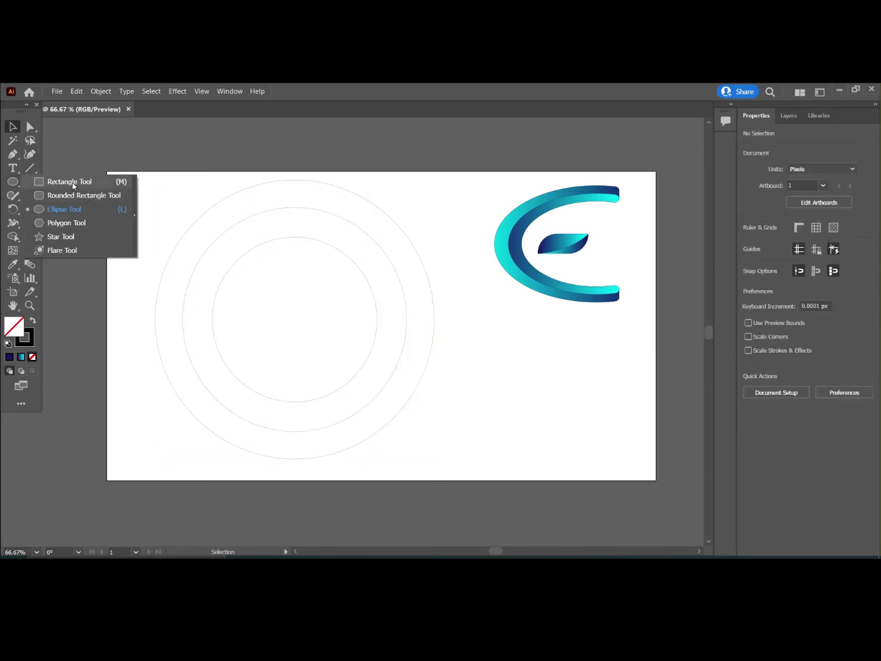
click(70, 182)
drag(289, 308, 462, 398)
key(v)
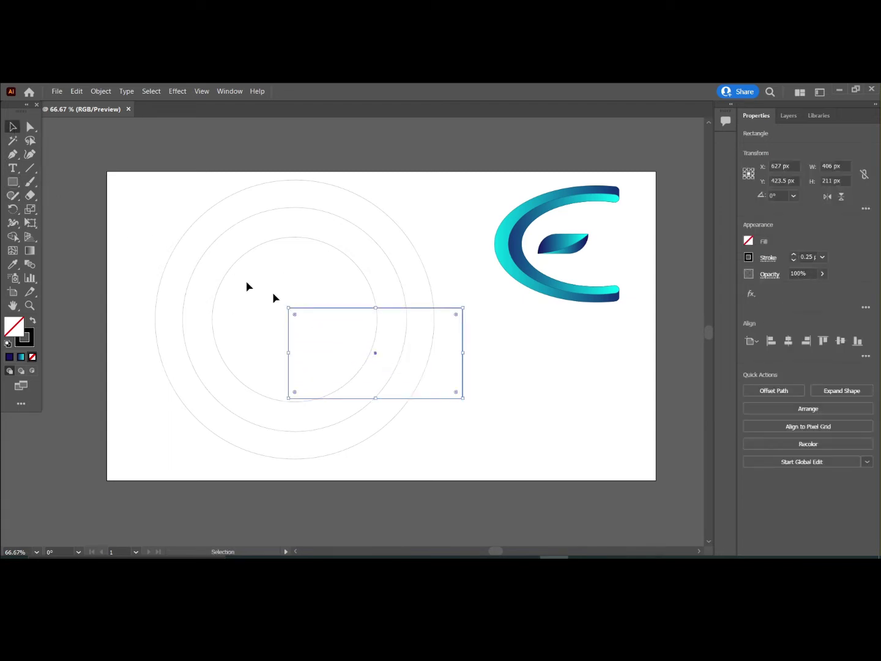
drag(376, 356, 375, 333)
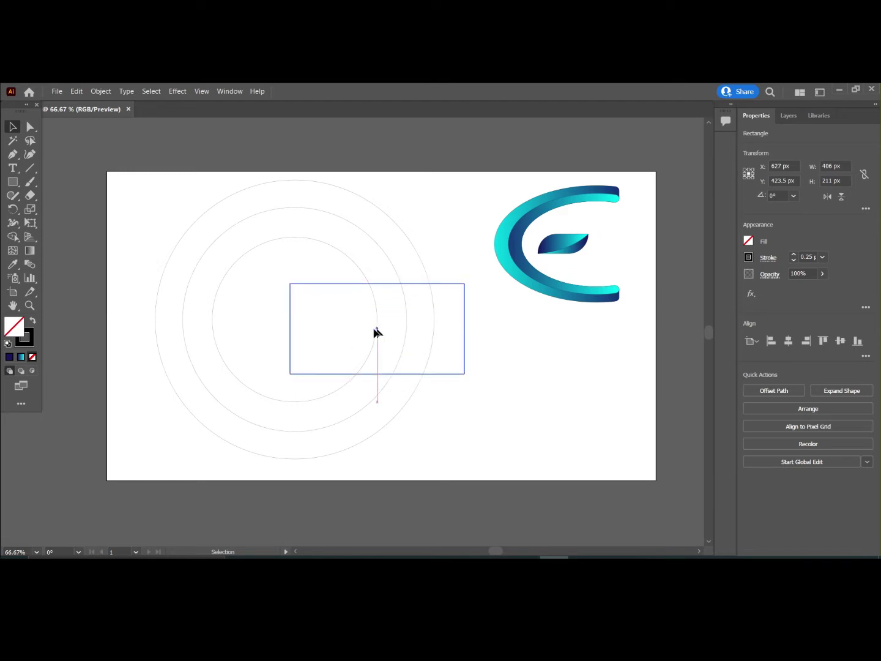
Step: Set the stroke weight of the three circles and the rectangle to 1 pt
drag(142, 195, 435, 428)
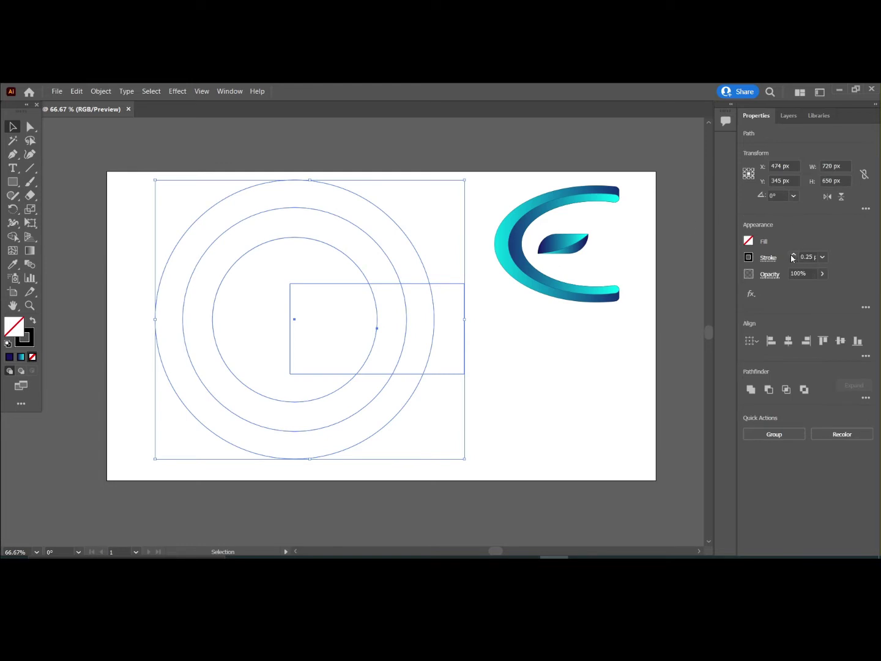
click(793, 256)
click(560, 393)
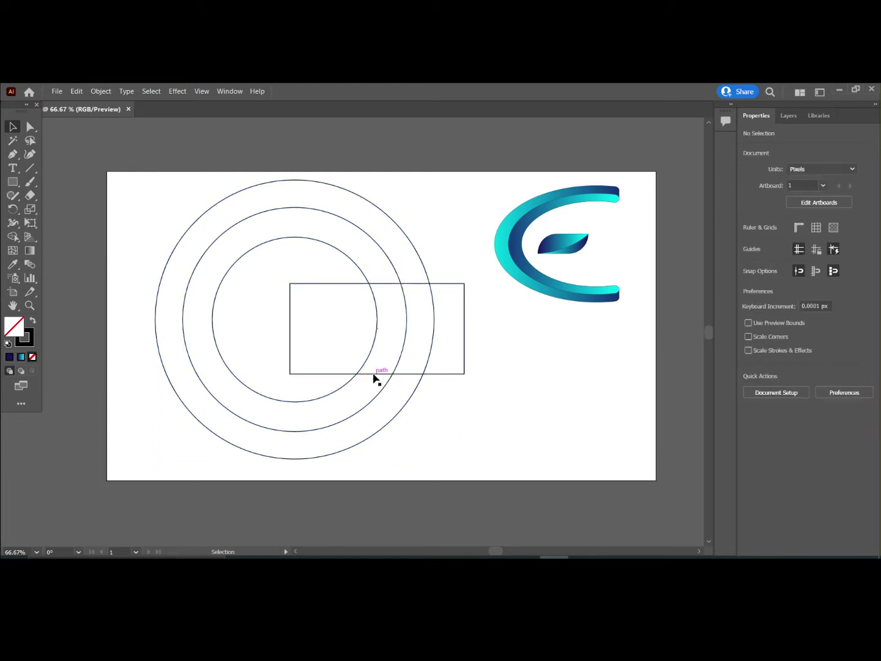
Step: Try to fit the rectangle over the circles by stretching it to about 420 px tall, and delete it
drag(376, 377, 377, 380)
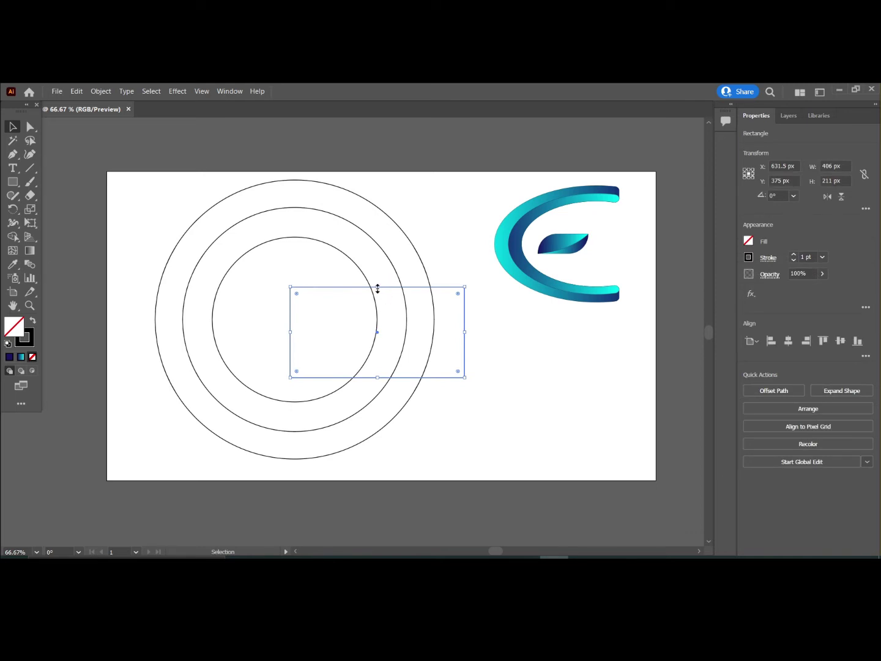
drag(377, 286, 378, 257)
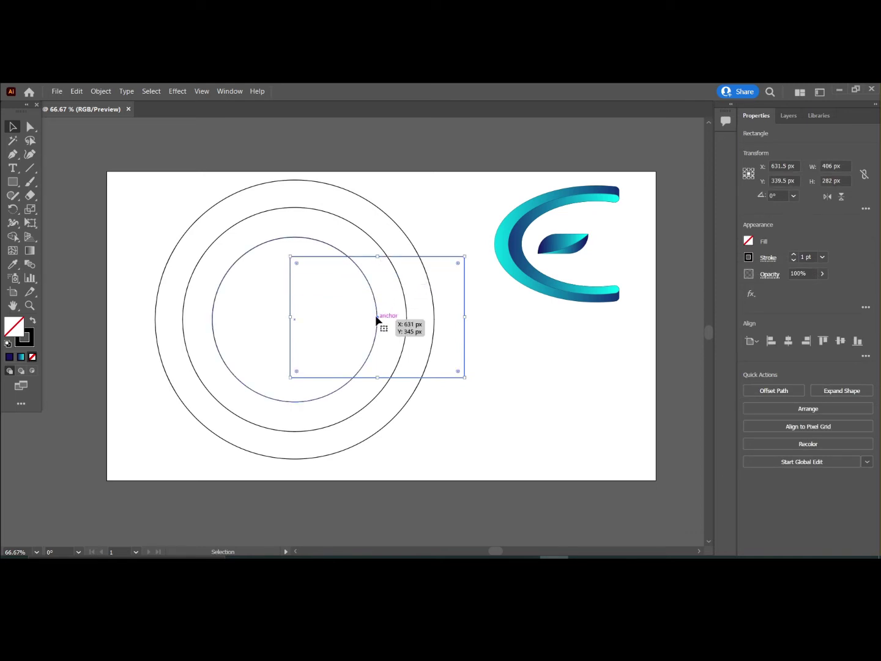
drag(378, 319, 374, 325)
drag(379, 262, 374, 202)
click(515, 403)
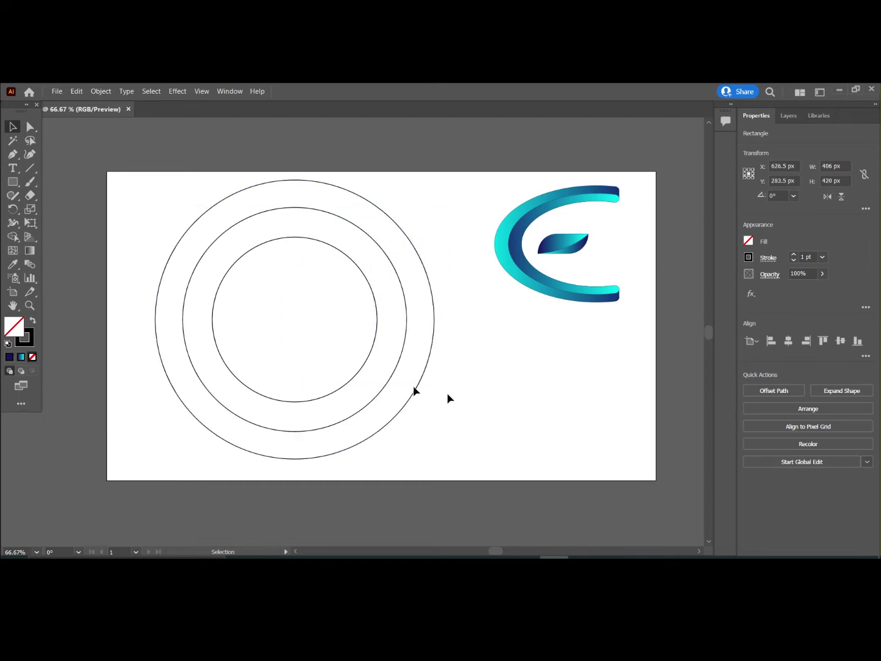
Step: Draw a rectangle about 355 × 670 px covering the circles' right part, with its left edge just past their centre
key(m)
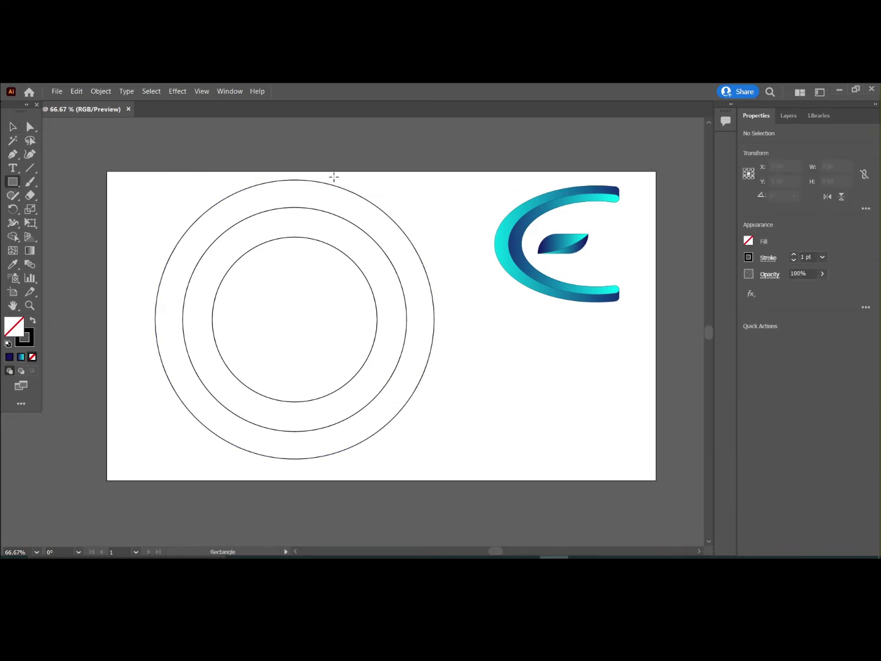
drag(320, 175, 473, 463)
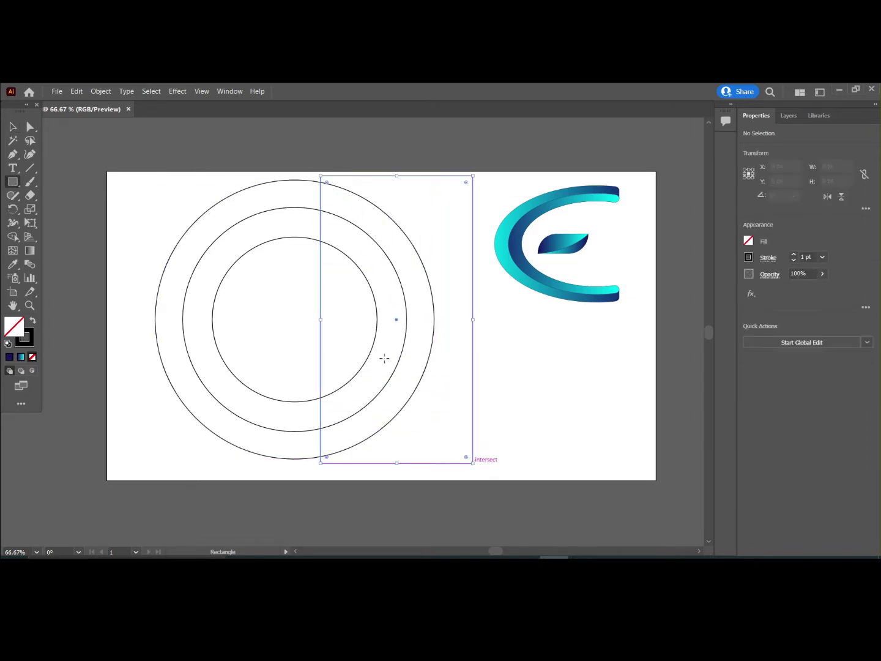
drag(397, 321, 389, 319)
Step: Remove the rectangle and the circle portions inside it with Shape Builder, leaving C-shaped bands
click(13, 127)
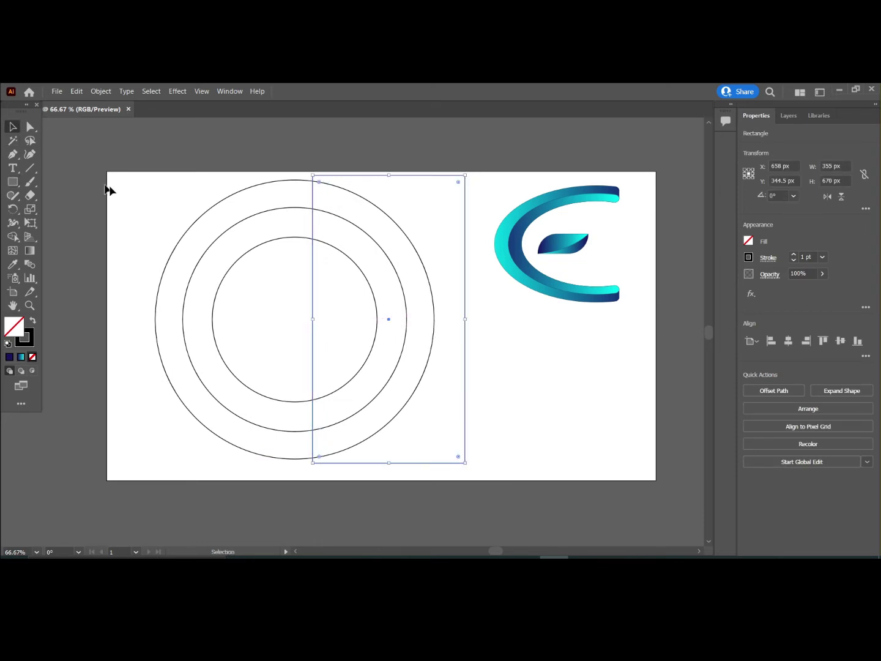
drag(152, 191, 429, 416)
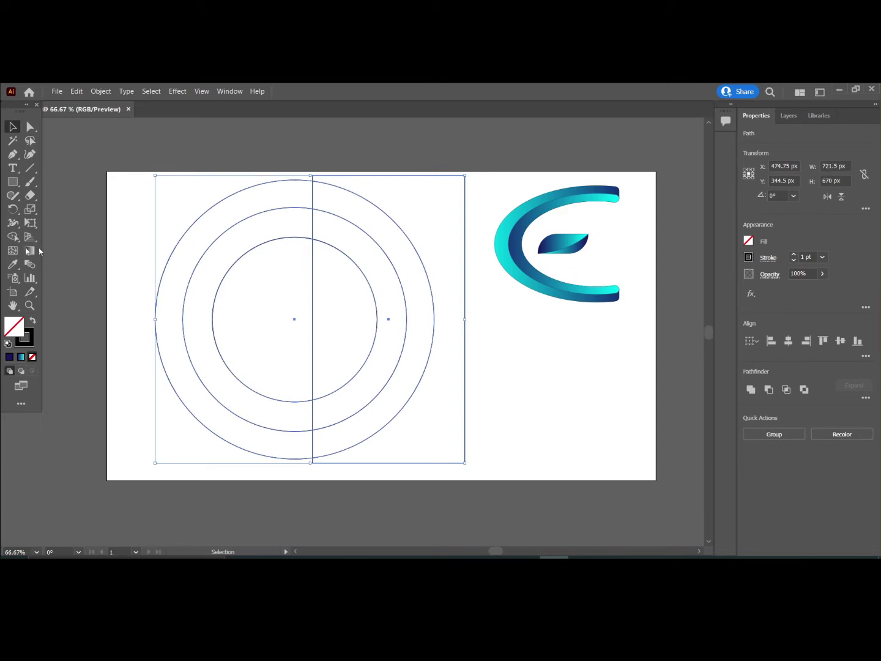
click(11, 237)
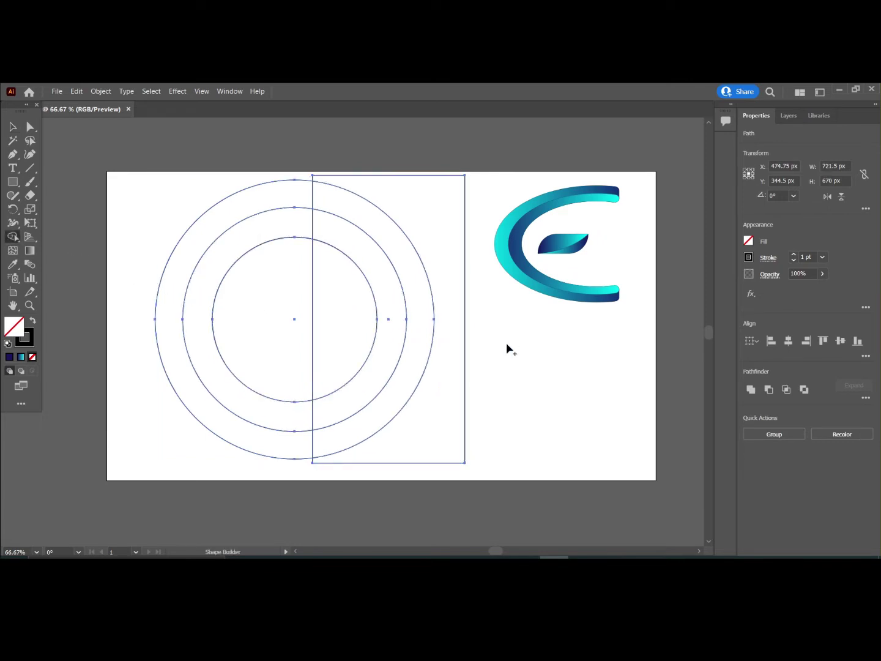
drag(501, 346, 315, 315)
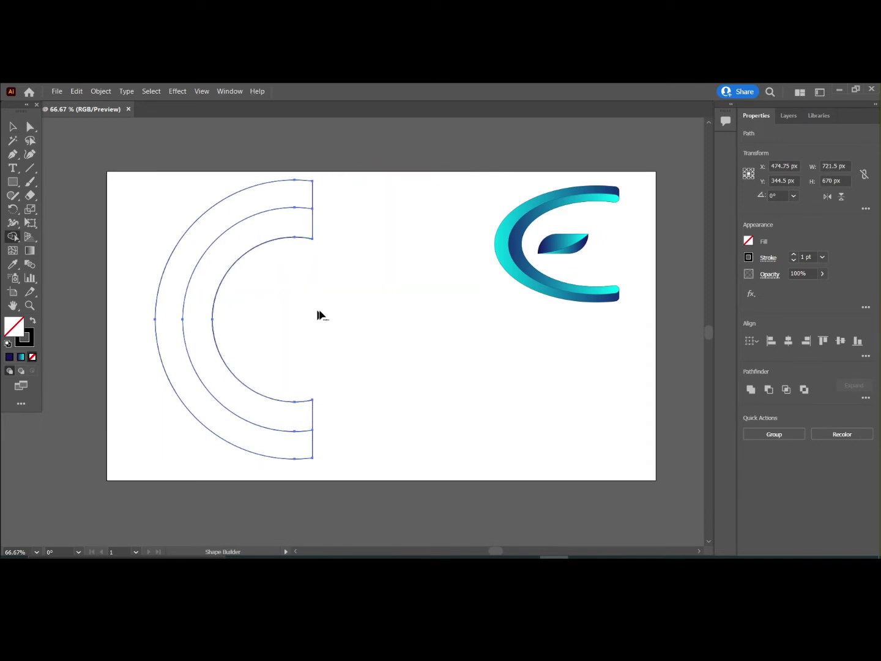
key(v)
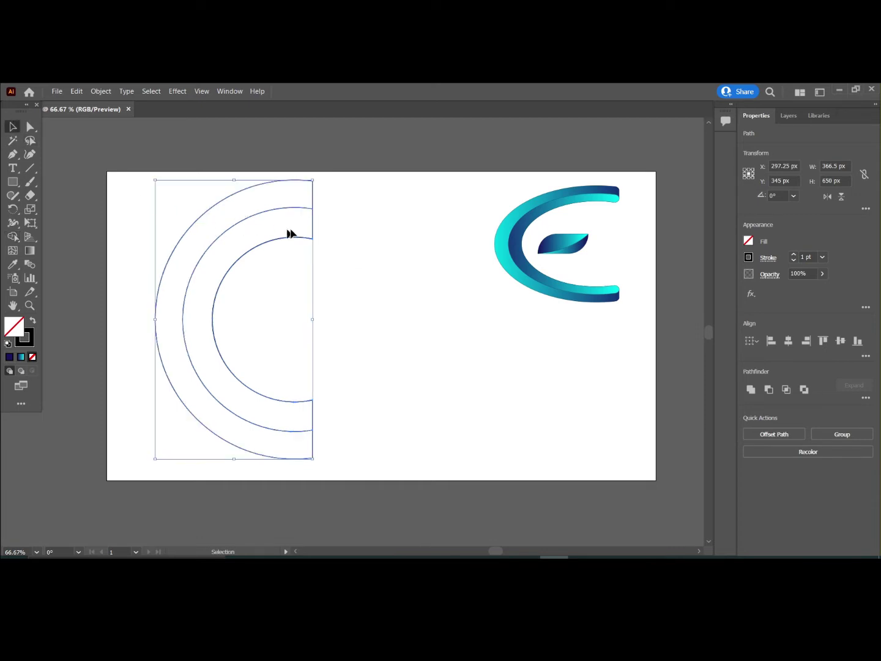
Step: Try to round the corners at the open ends of the C-shaped bands
click(31, 126)
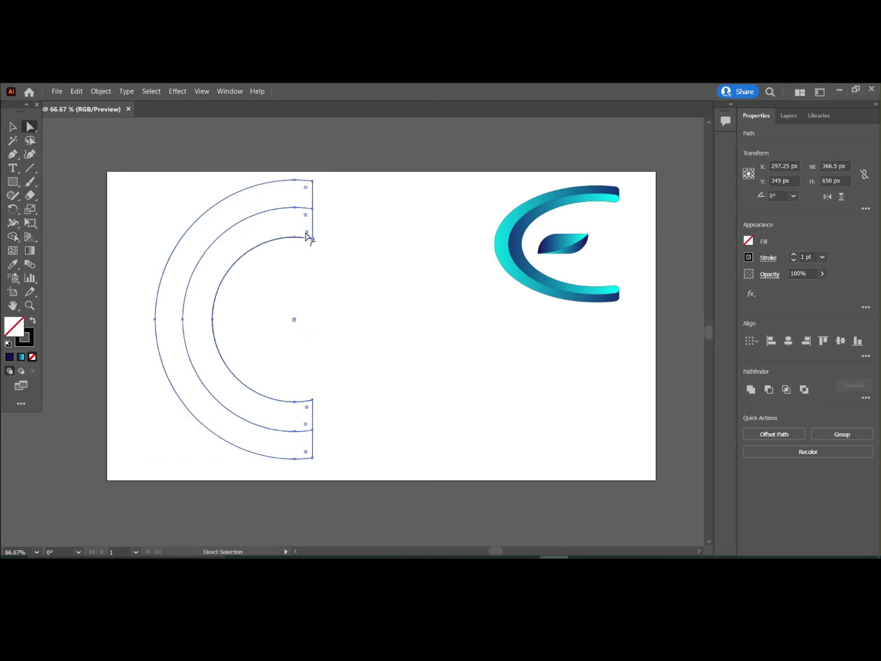
mouse_move(305, 233)
mouse_down()
mouse_move(288, 229)
mouse_move(301, 230)
mouse_up()
drag(306, 187, 295, 198)
click(14, 128)
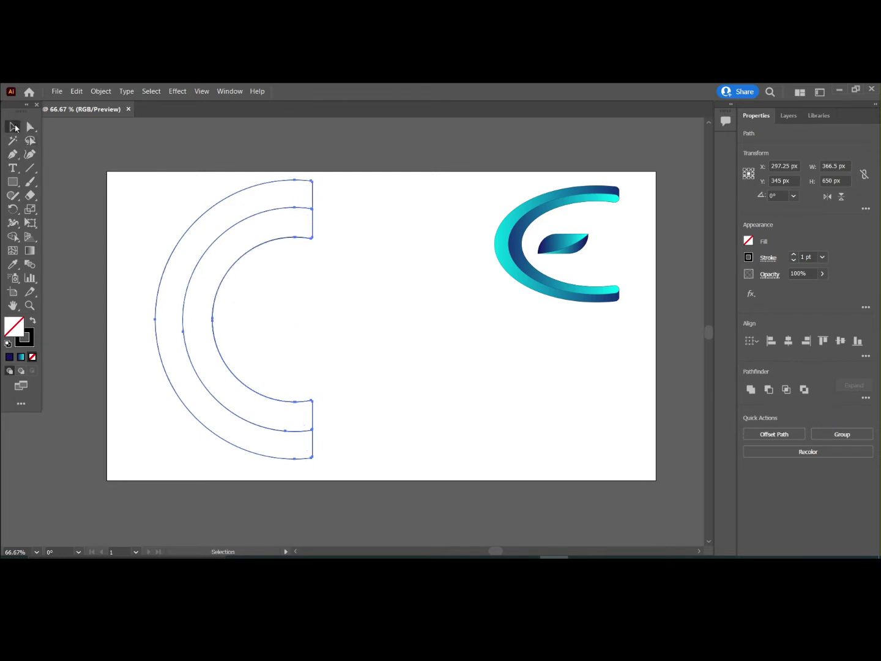
click(382, 246)
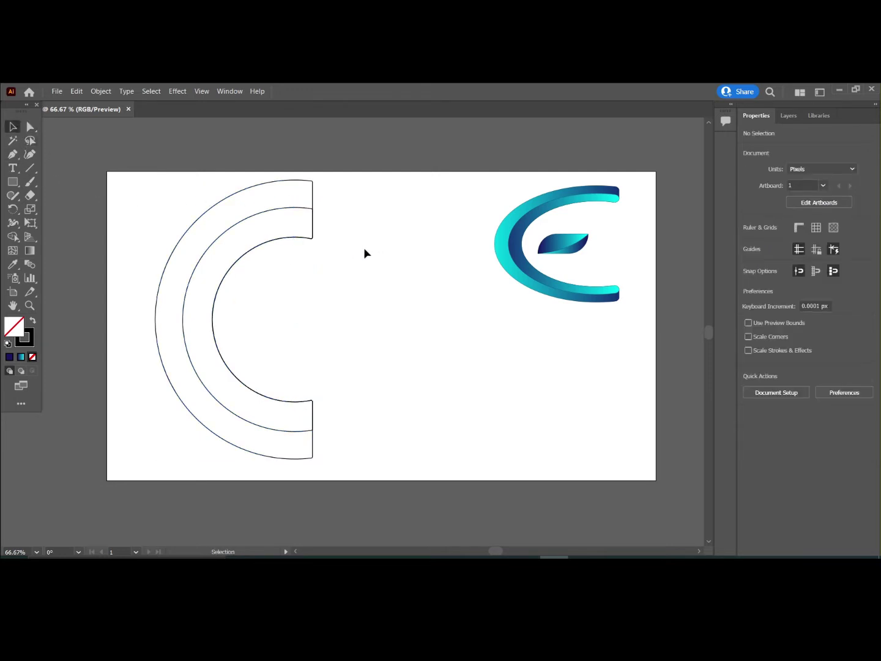
Step: Undo the corner rounding on the C-shaped bands
key(ctrl+a)
key(ctrl+z)
key(ctrl+z)
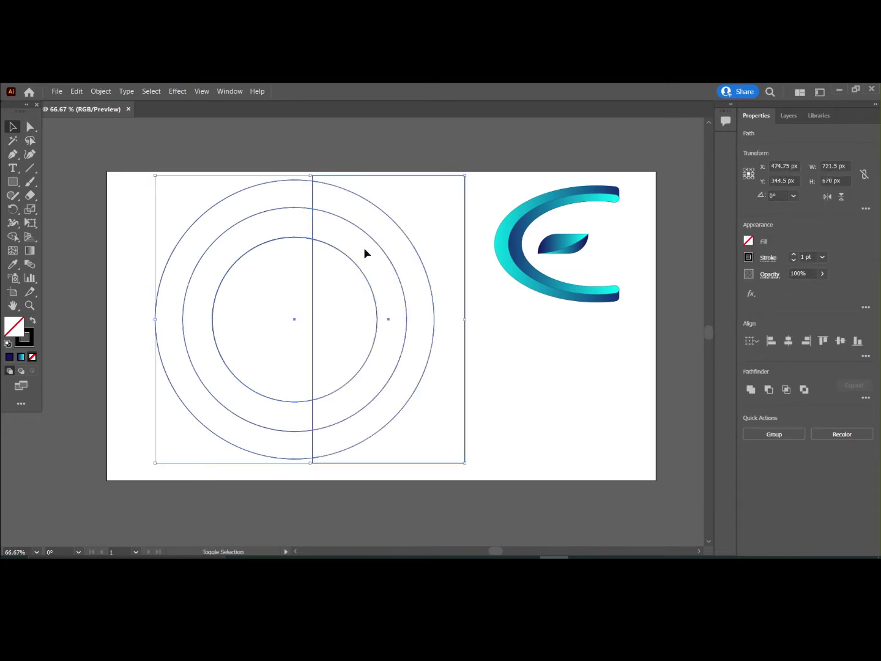
key(ctrl+shift+z)
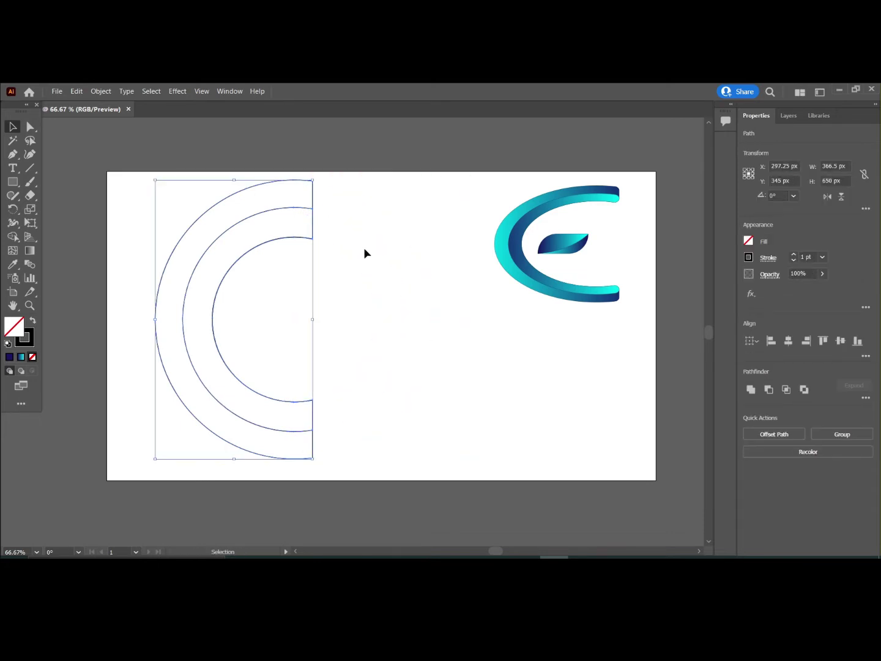
click(365, 252)
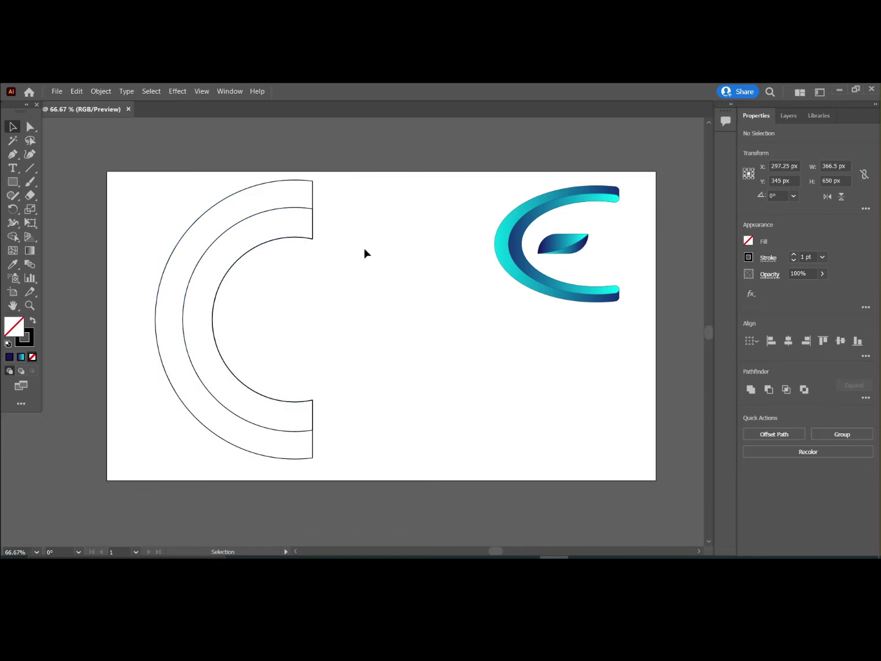
Step: Squash all the C-shaped bands vertically into a flatter elliptical C about 397 px tall
click(263, 248)
click(262, 215)
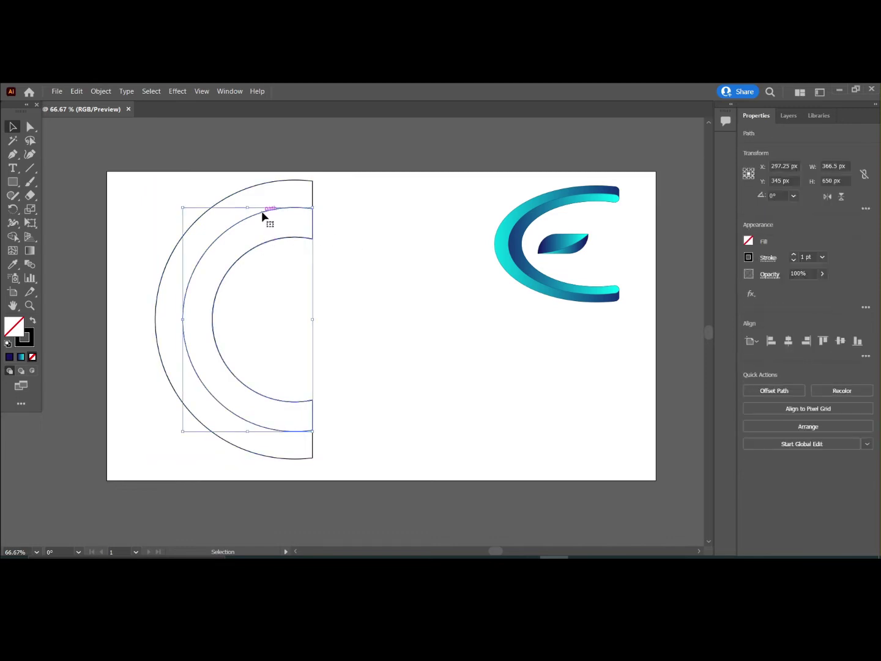
click(386, 289)
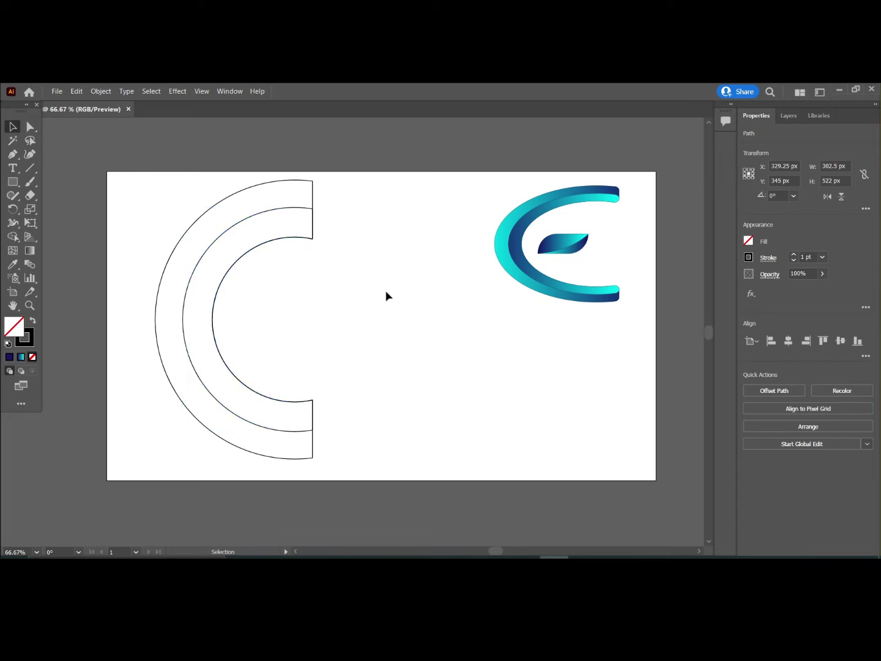
click(309, 320)
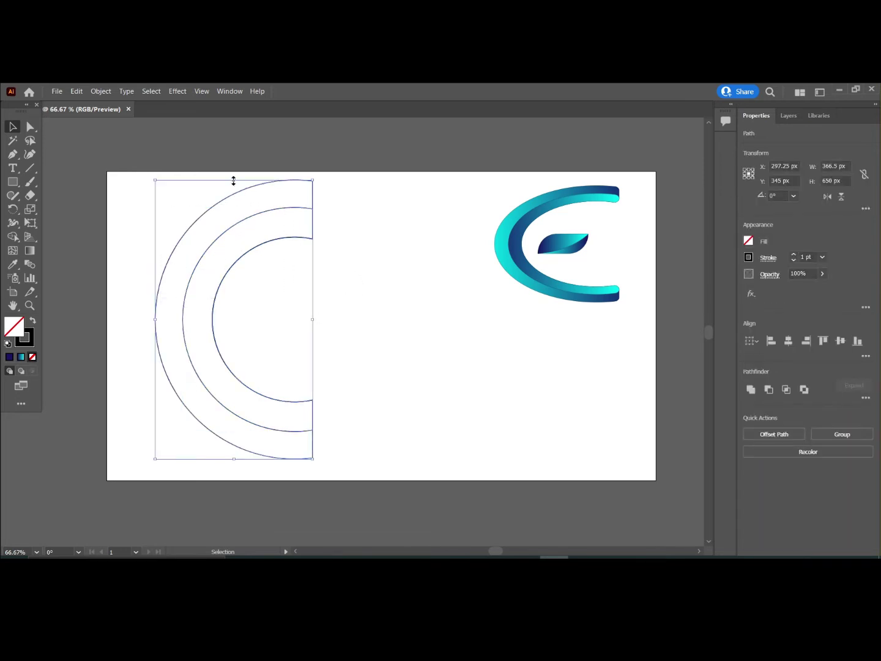
drag(233, 180, 240, 287)
click(258, 228)
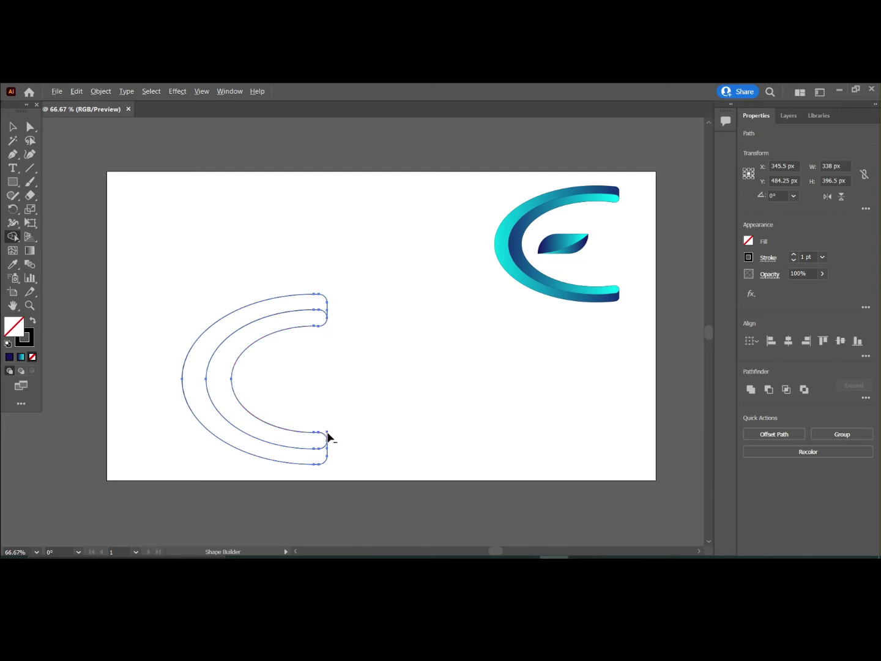
Step: Select all the paths of the C shape and group them
click(13, 128)
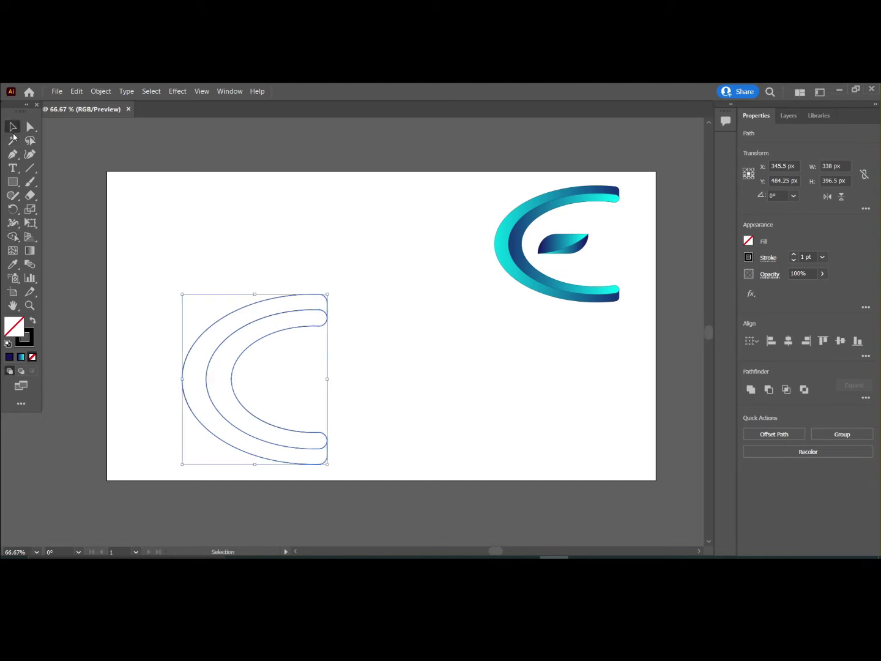
drag(227, 264, 360, 449)
right_click(358, 294)
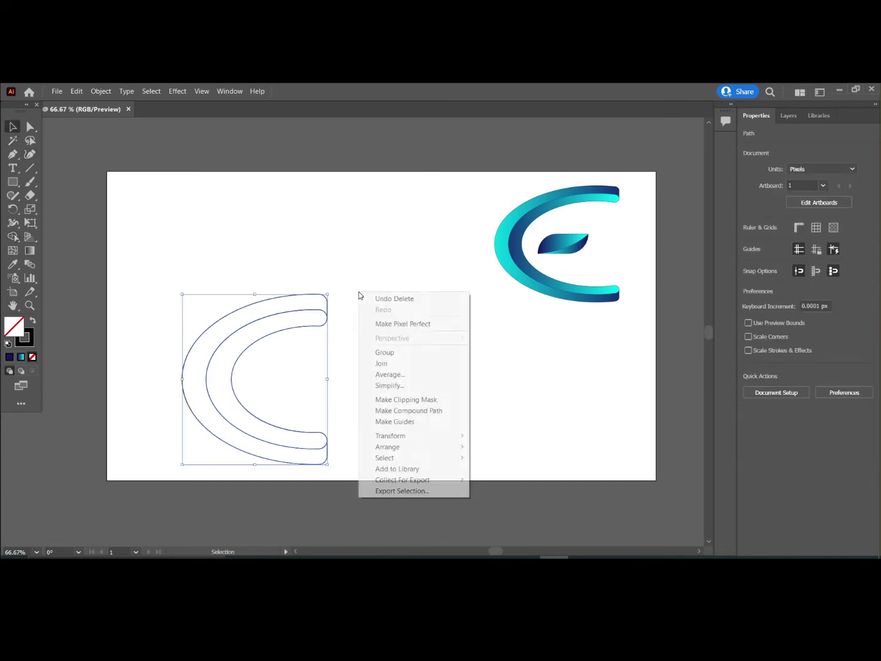
click(382, 352)
Step: Move the grouped C shape upwards and enlarge it to fill most of the artboard's left half
drag(276, 335, 285, 287)
drag(339, 415, 385, 451)
drag(237, 350, 250, 349)
click(436, 325)
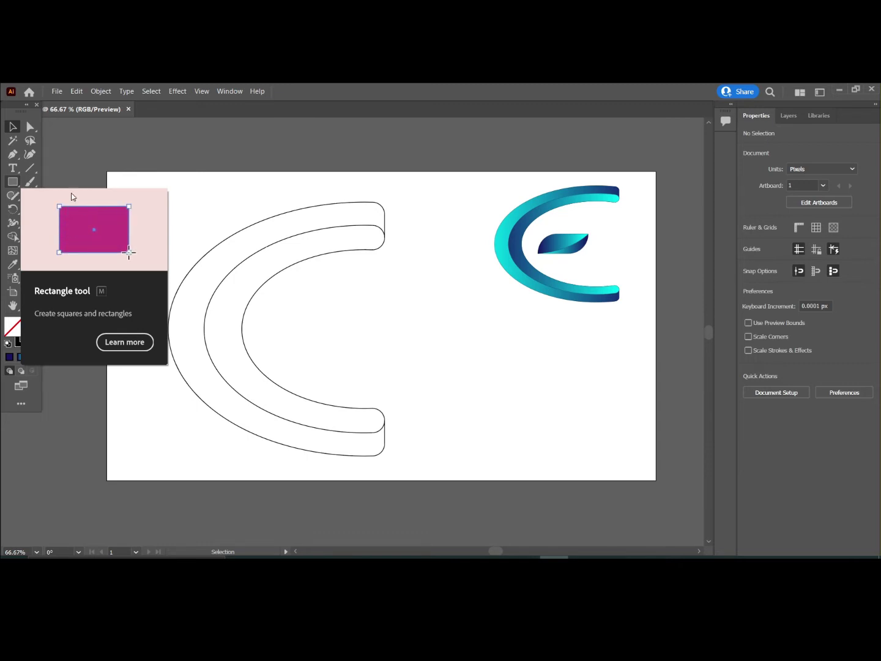
Step: Squash the grouped C shape vertically from its upper edge to about 504 px tall
drag(242, 195, 380, 381)
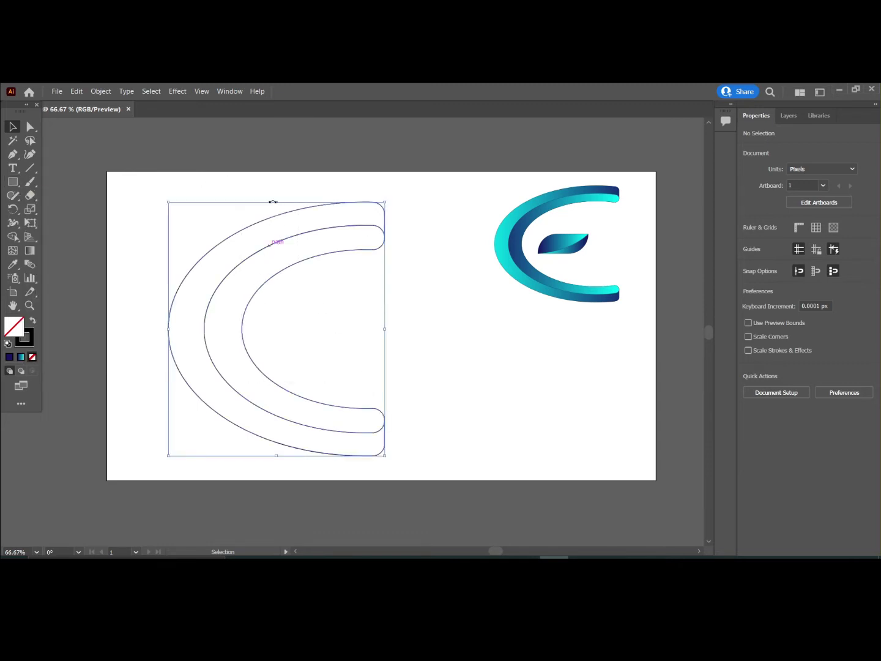
drag(273, 201, 267, 239)
click(270, 202)
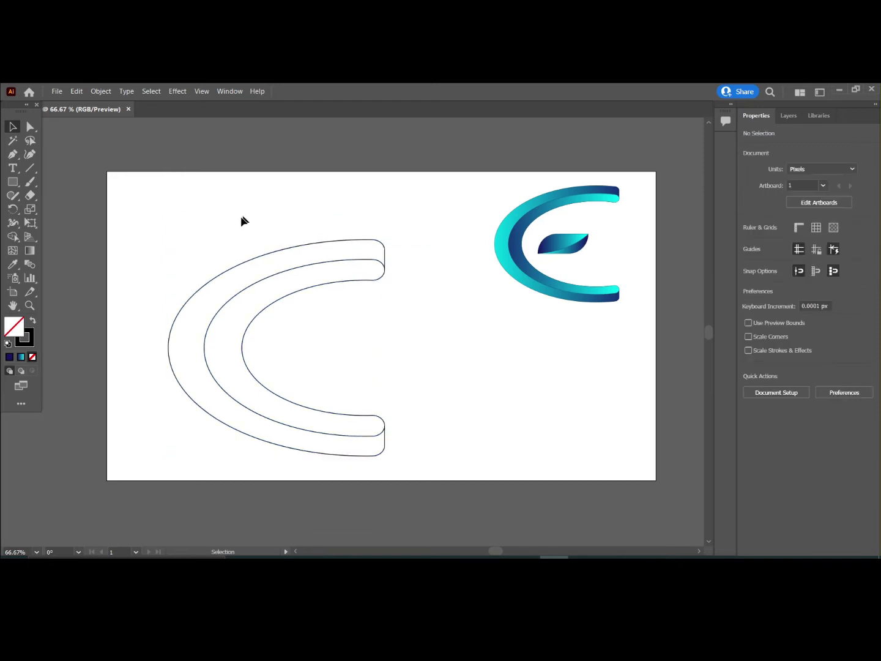
Step: Draw a rectangle of about 170 by 70 px and place it inside the C as the E's middle bar
click(12, 182)
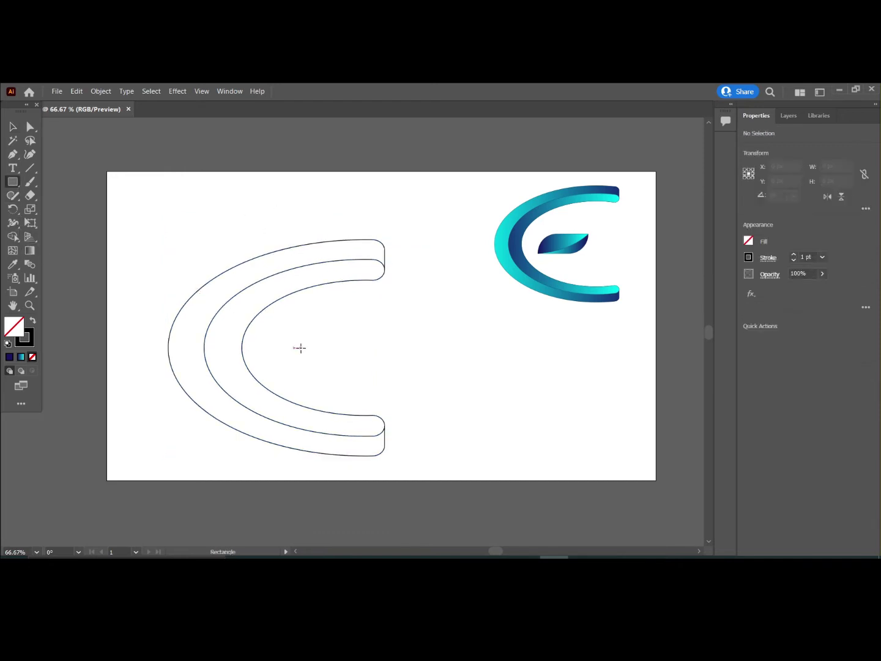
drag(294, 346, 367, 377)
click(12, 127)
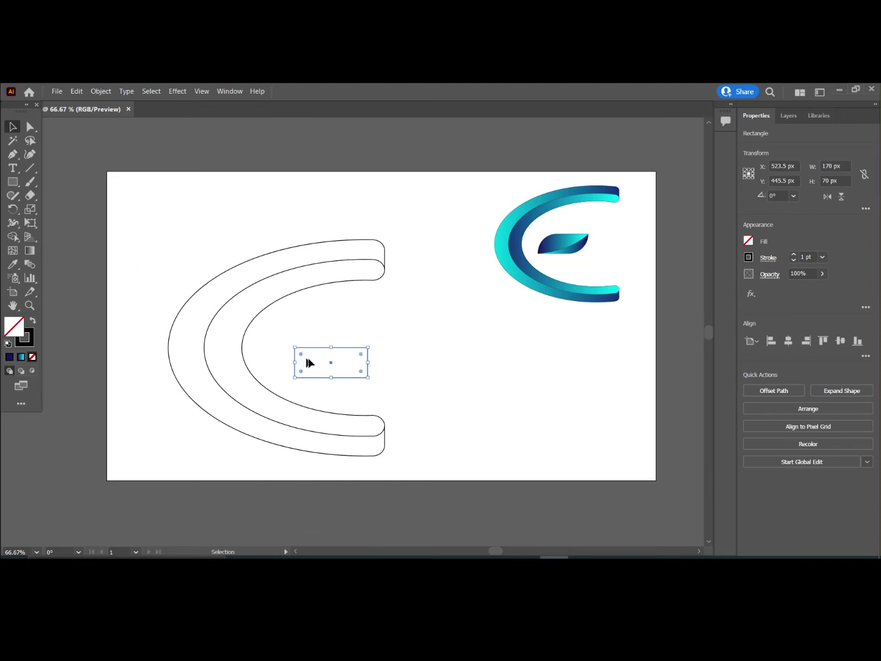
drag(330, 364, 309, 354)
click(386, 326)
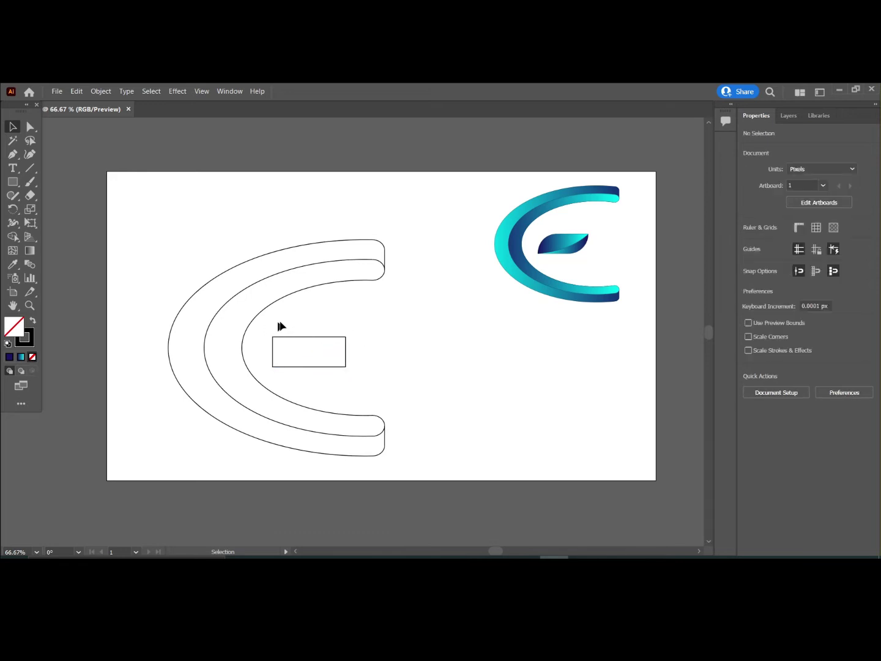
Step: Fully round the rectangle's upper-left and lower-right corners to form a leaf shape
click(303, 338)
click(30, 127)
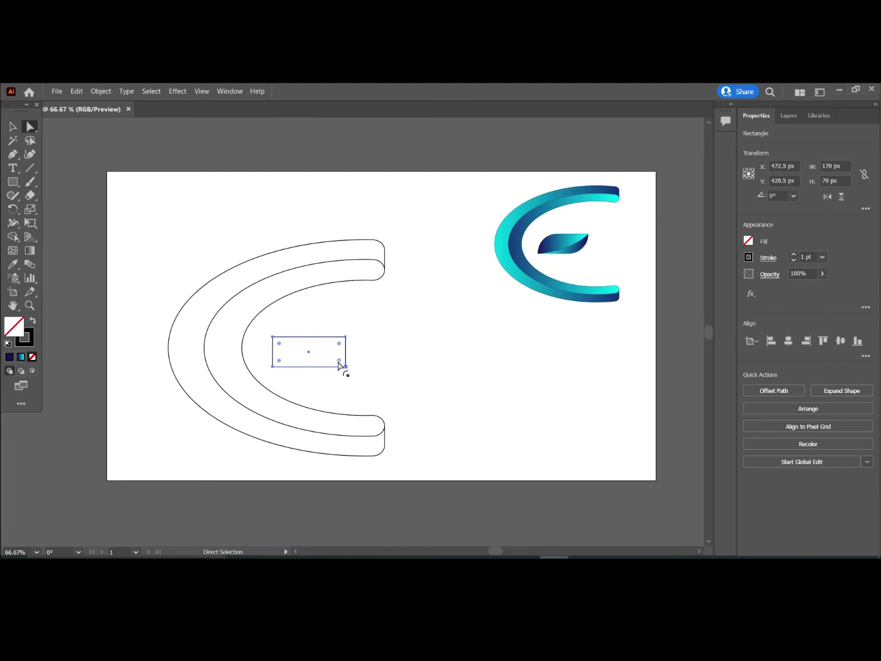
mouse_move(340, 363)
mouse_down()
mouse_move(299, 336)
mouse_move(314, 366)
mouse_move(331, 373)
mouse_up()
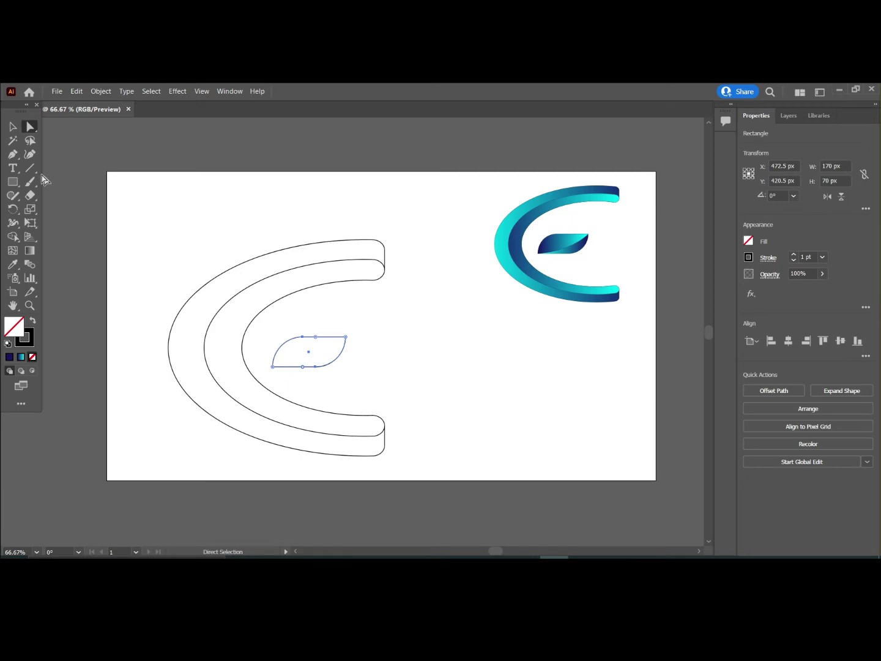
click(12, 126)
click(369, 325)
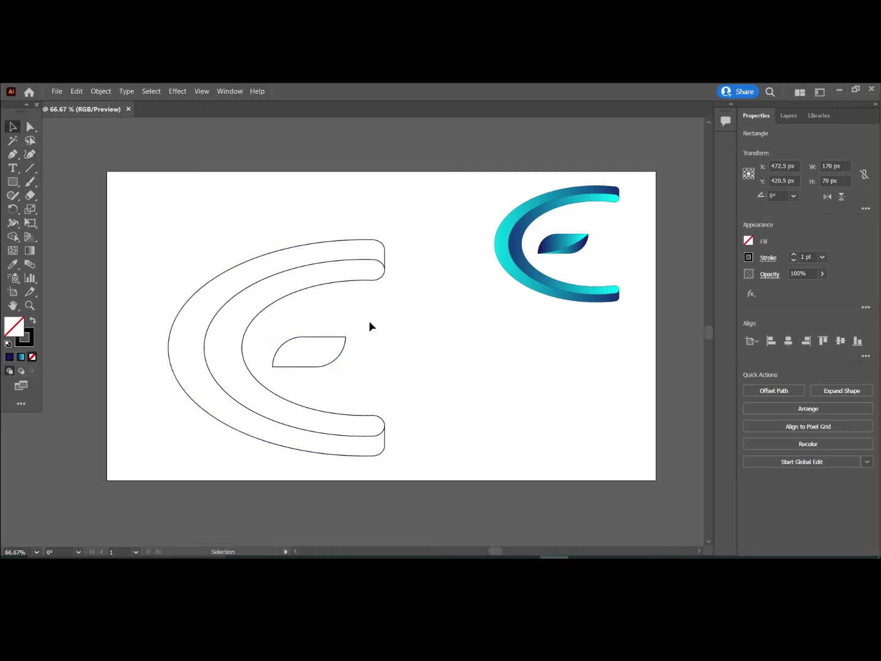
Step: Draw a closed Pen path over the leaf's upper half, curving between its two sharp corners and following its upper outline back
click(12, 154)
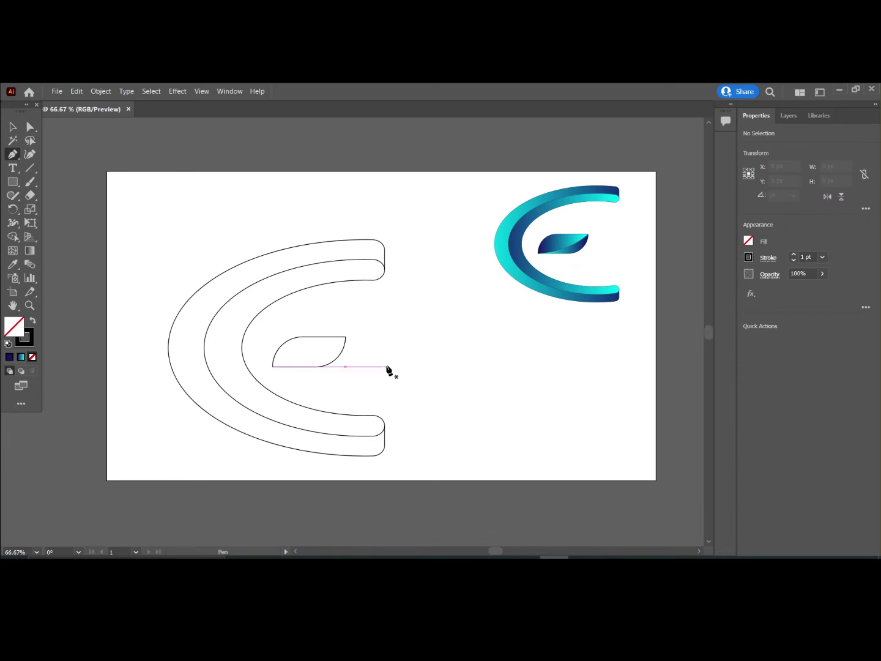
key(ctrl+equal)
key(ctrl+equal)
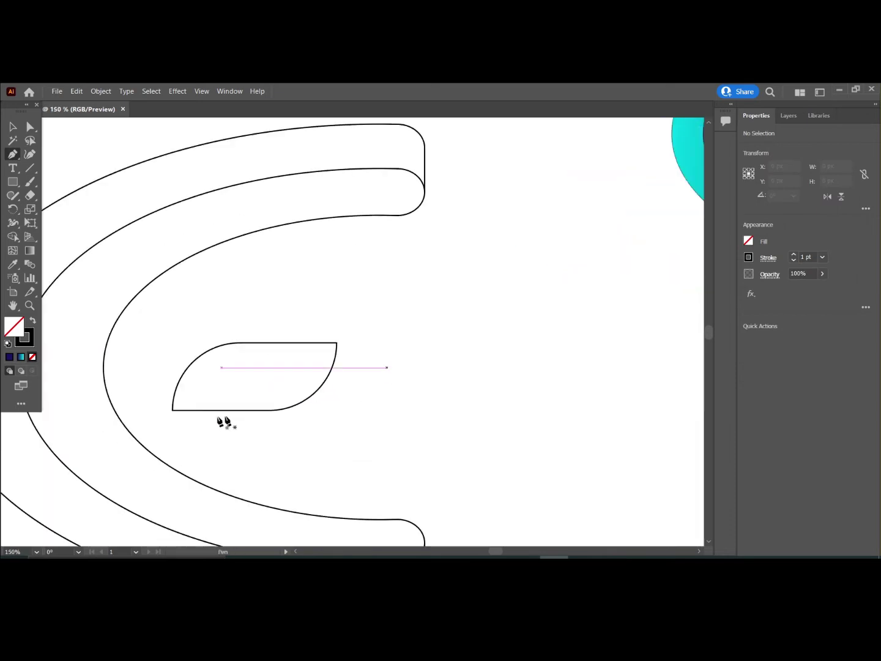
click(173, 410)
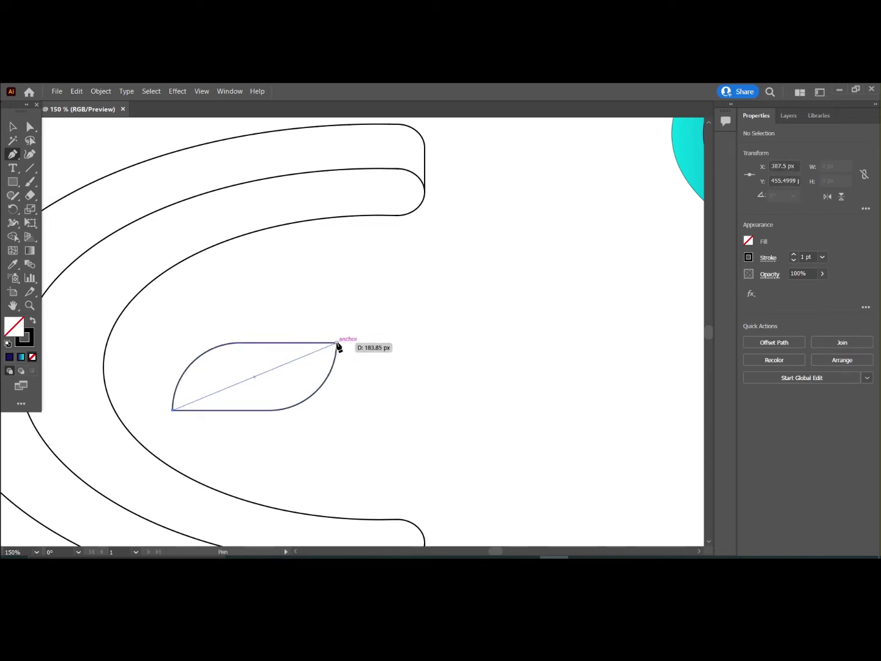
drag(338, 344, 410, 283)
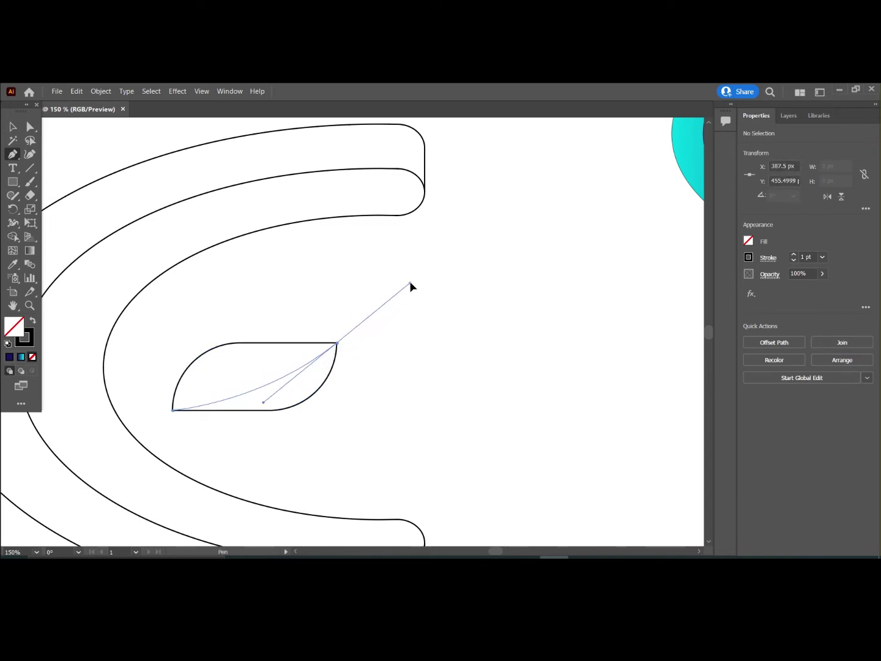
click(338, 344)
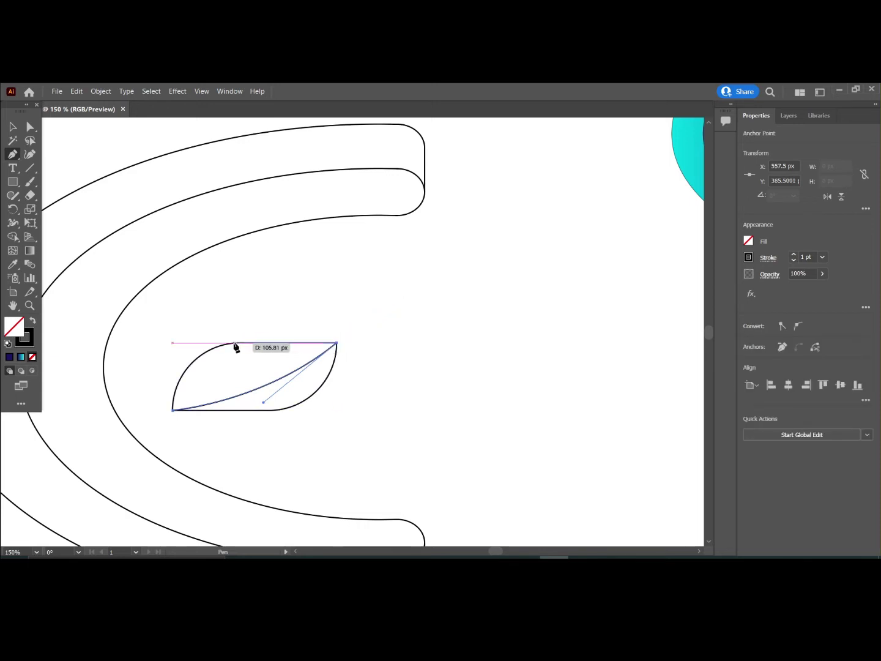
click(235, 344)
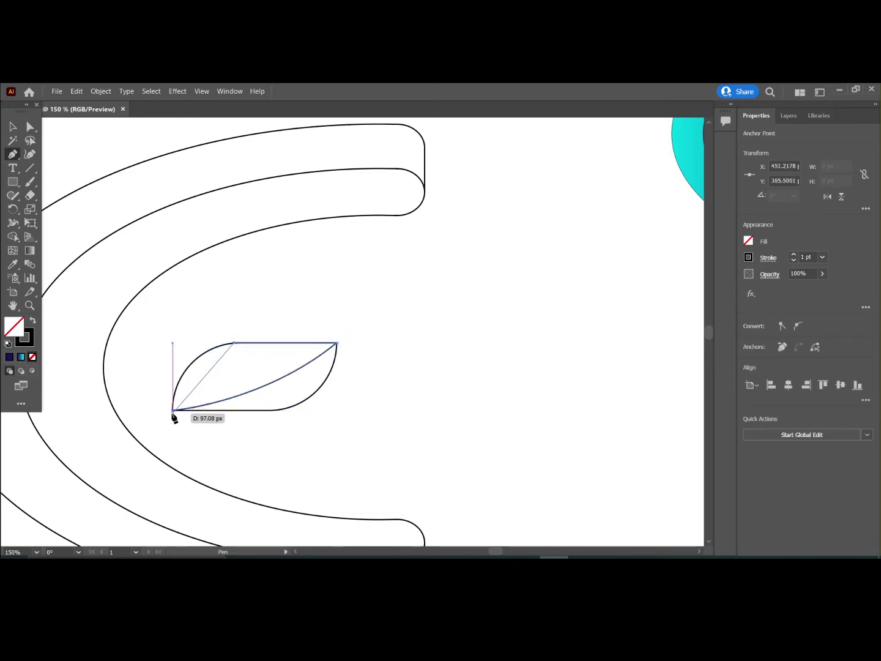
drag(172, 411, 170, 469)
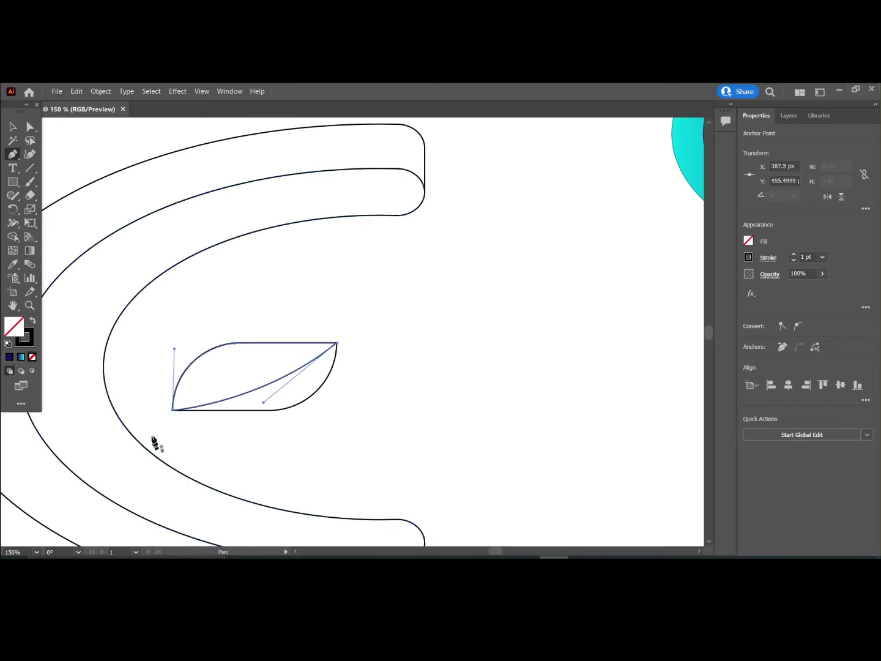
click(12, 126)
click(405, 316)
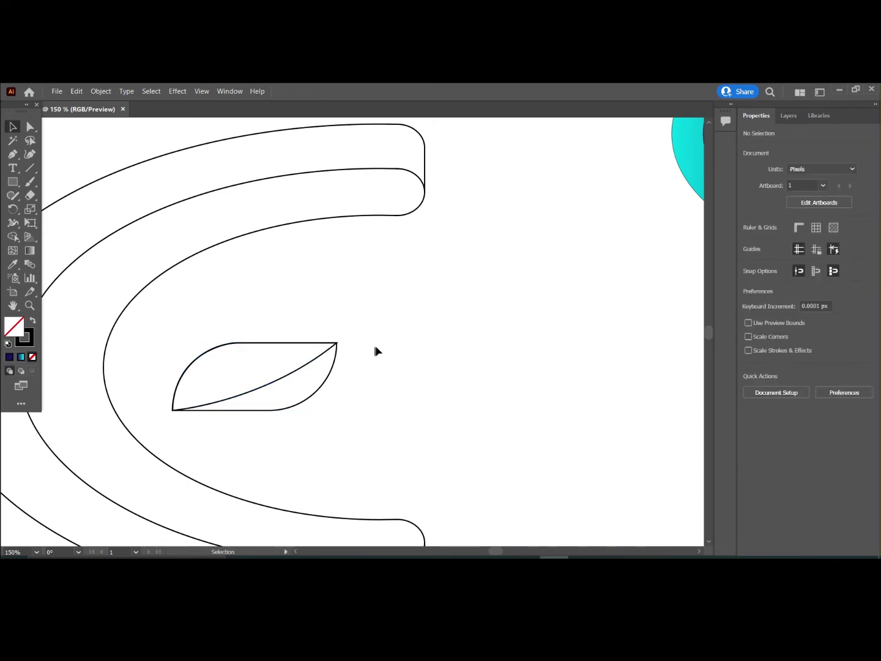
drag(243, 330, 378, 429)
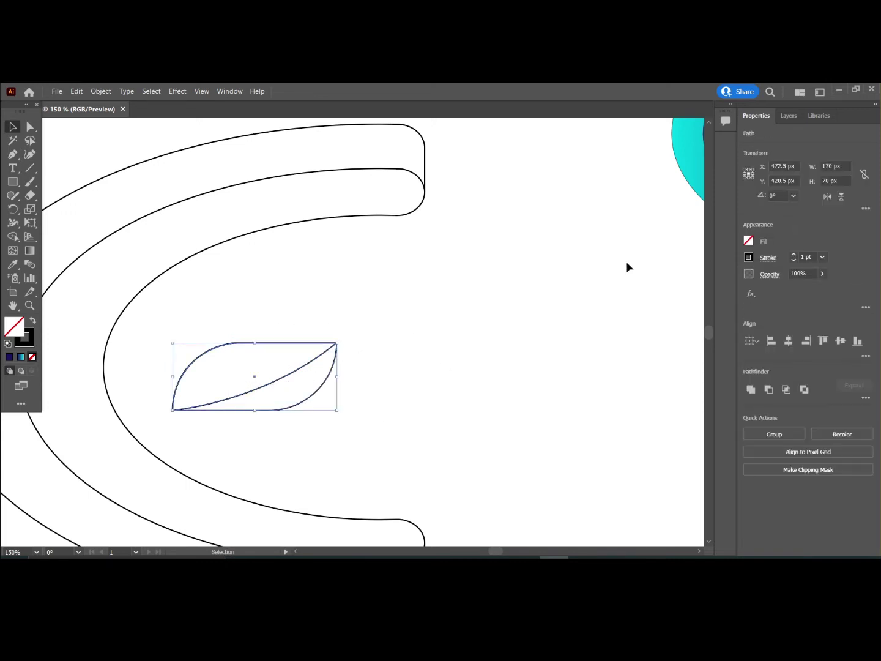
click(767, 257)
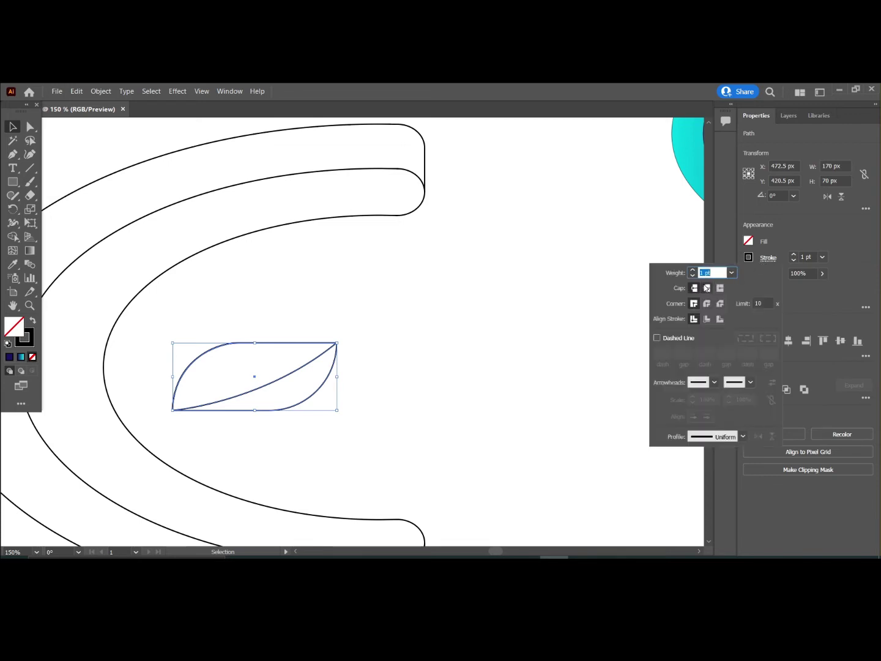
click(468, 325)
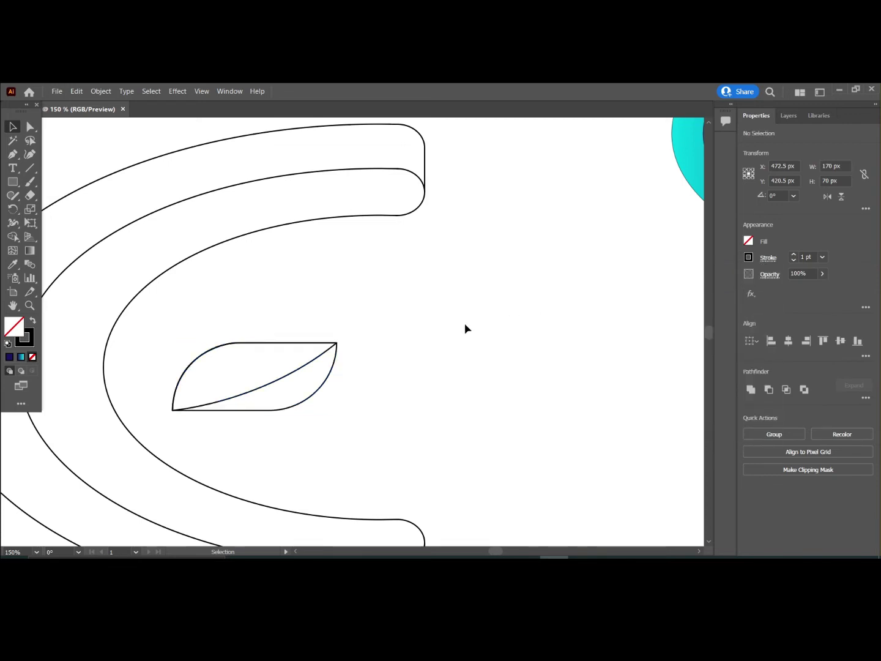
Step: Fill the full leaf shape with a linear gradient and set its starting colour stop to black
click(307, 398)
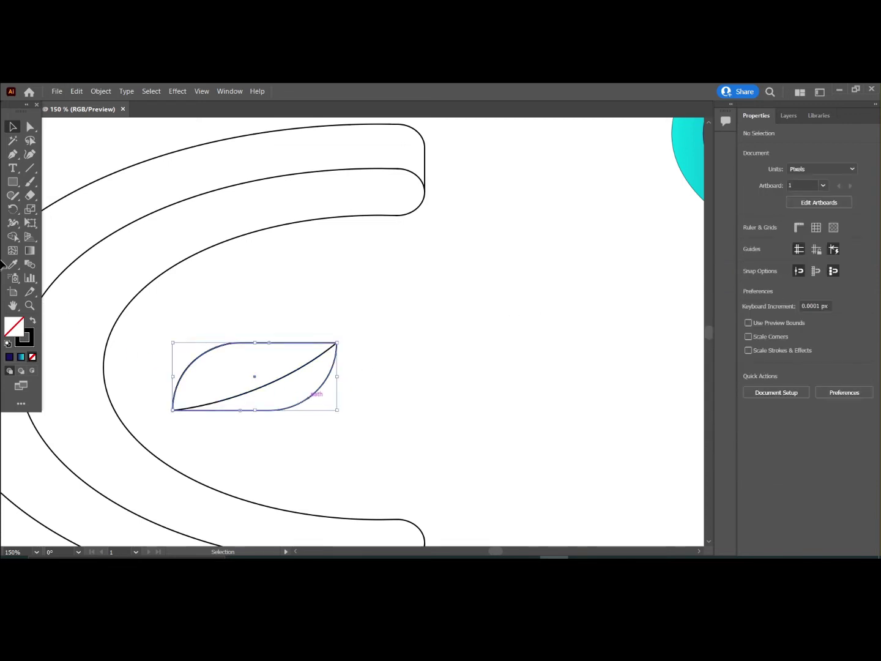
click(30, 251)
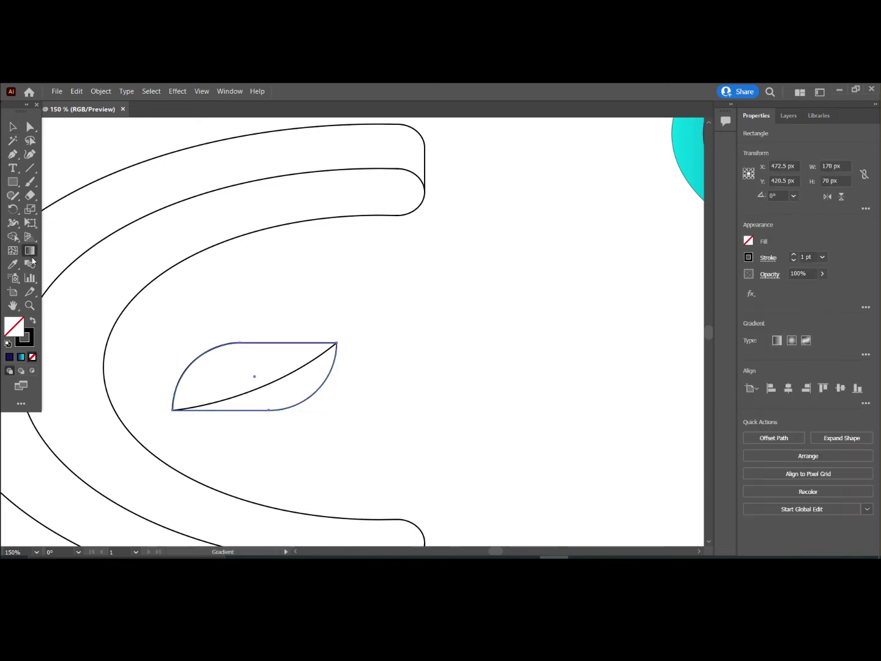
click(778, 341)
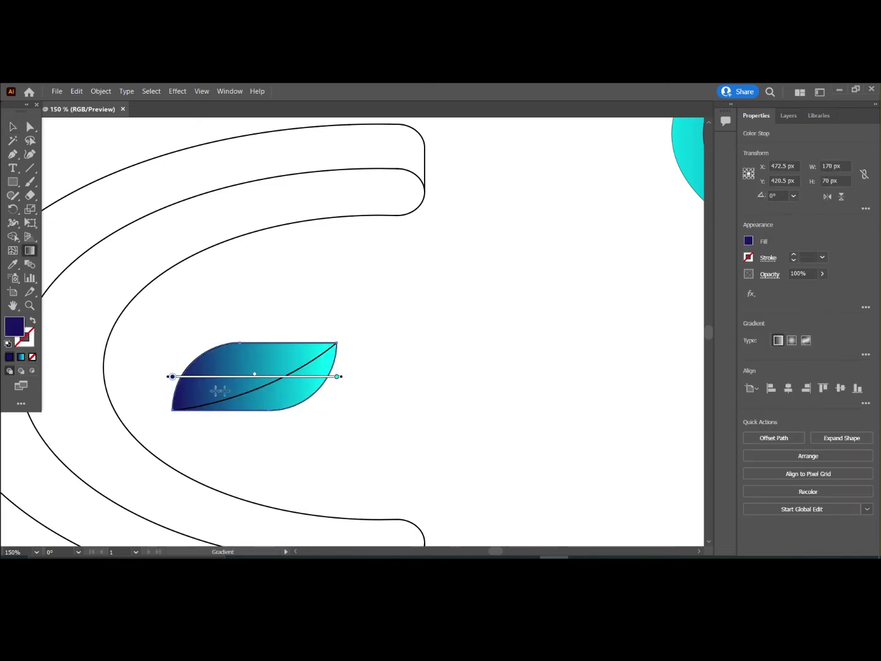
double_click(173, 376)
click(49, 411)
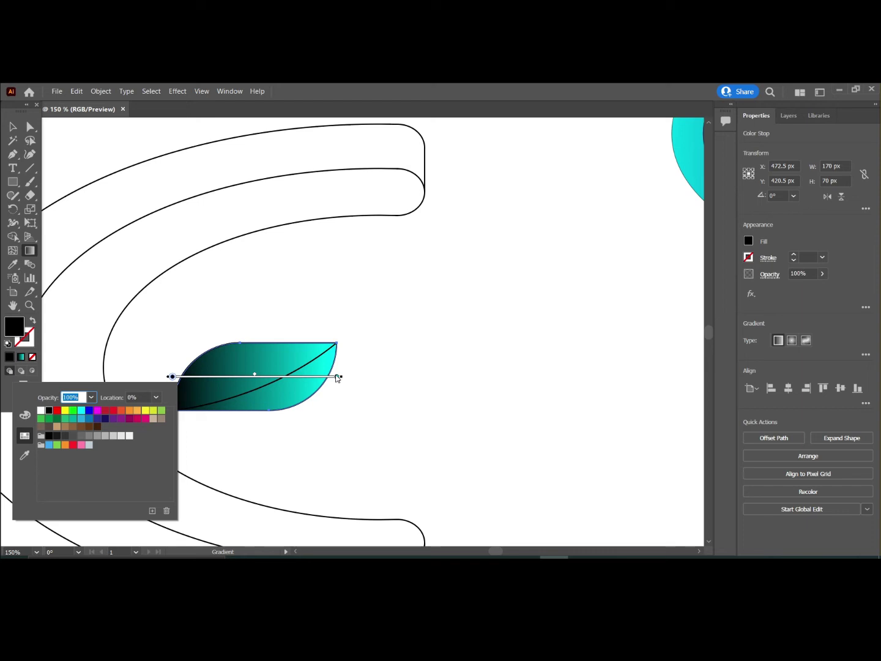
click(12, 124)
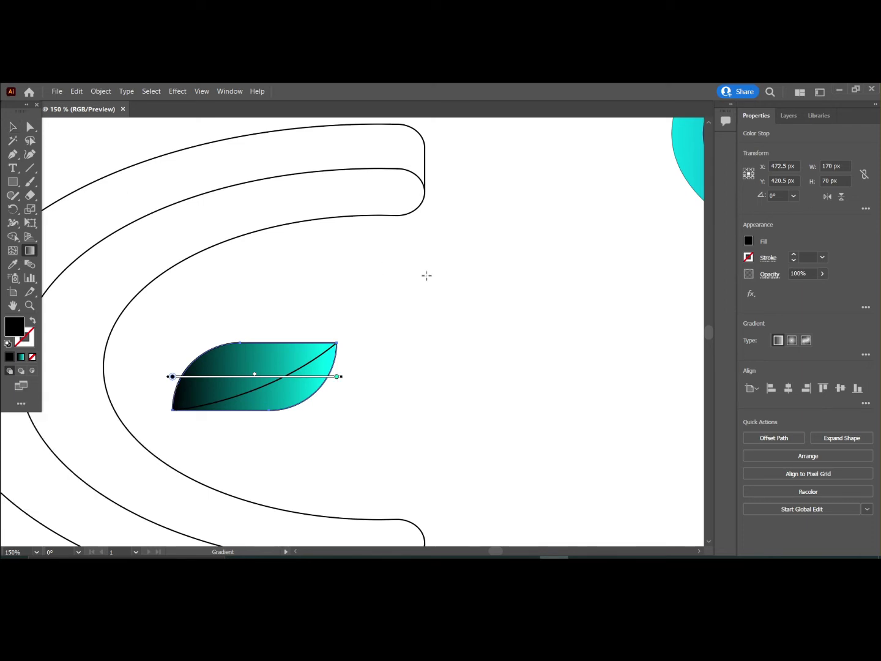
click(13, 126)
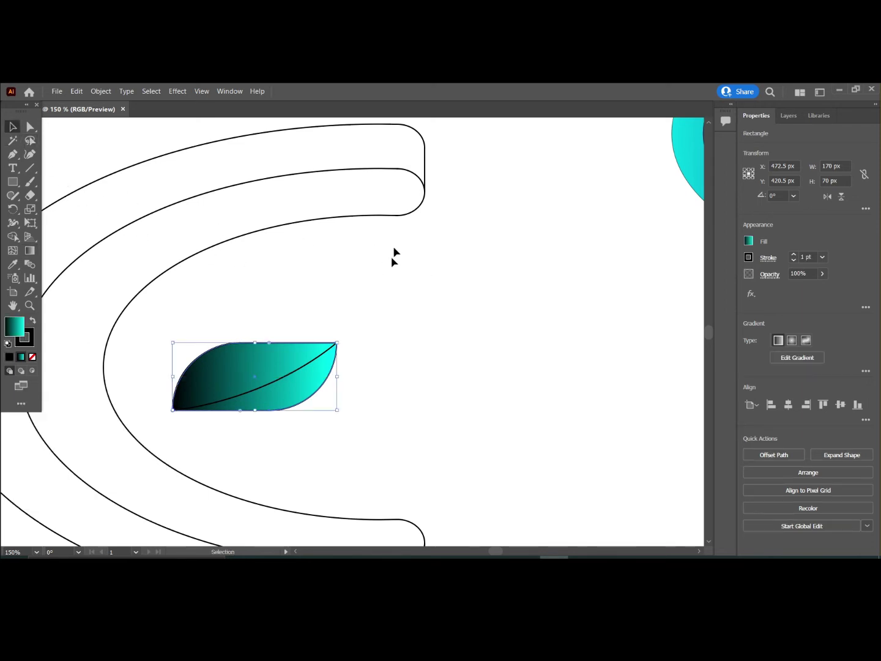
Step: Copy the full leaf's gradient fill onto the upper-half leaf path with the Eyedropper
click(299, 416)
click(276, 384)
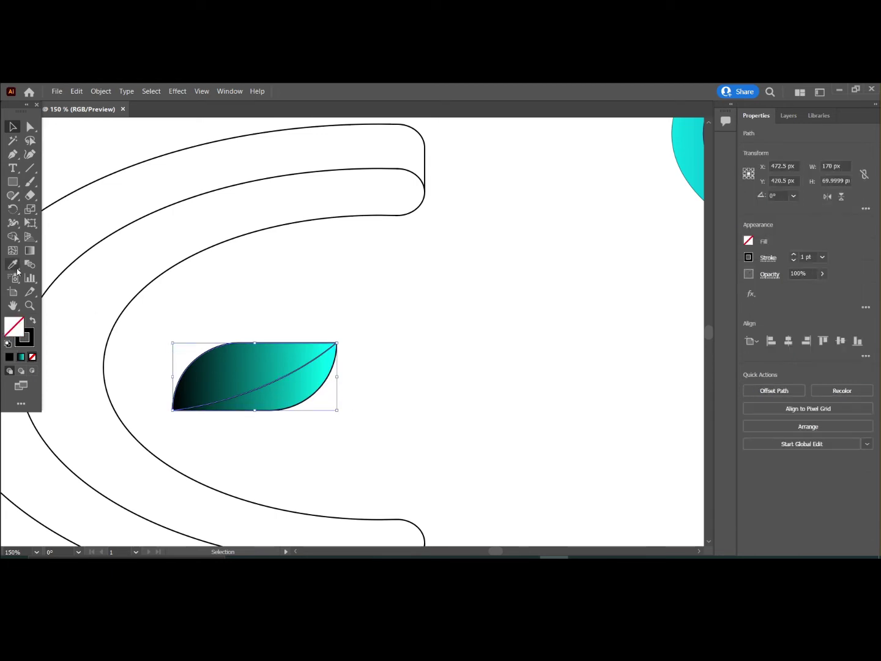
click(13, 264)
click(300, 391)
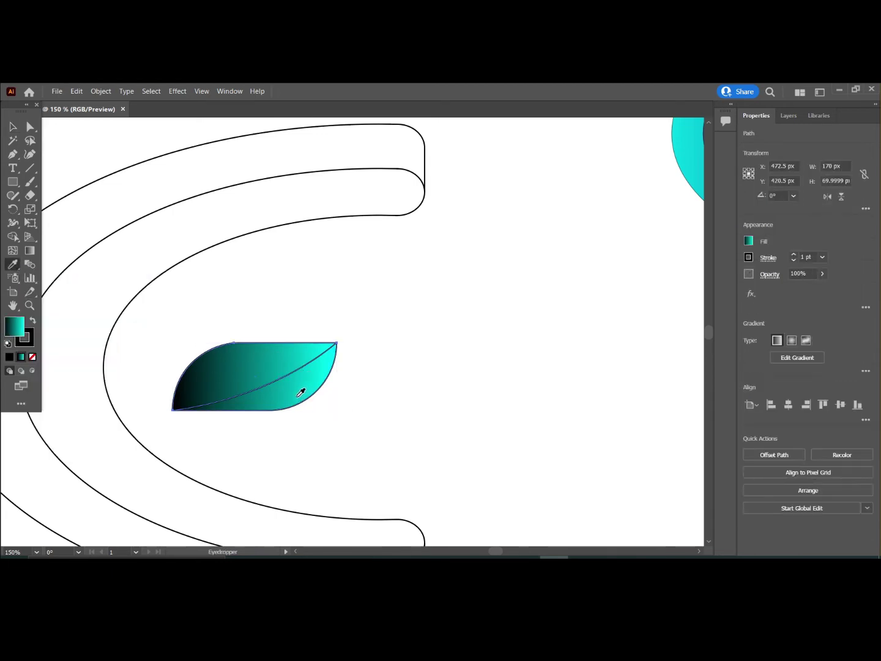
click(13, 127)
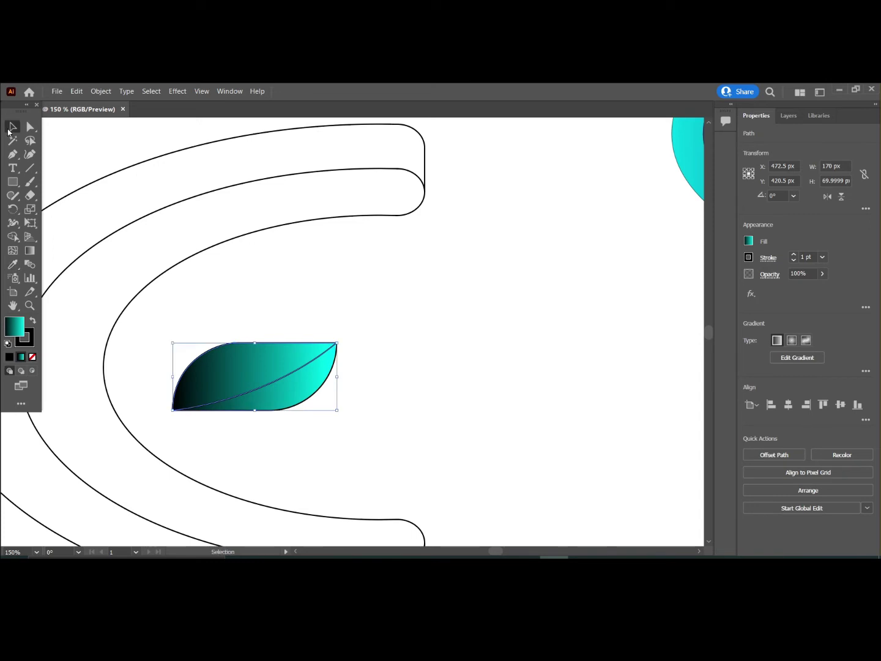
Step: Reverse the upper leaf half's gradient by swapping its colour stops so it runs from turquoise to black
click(30, 251)
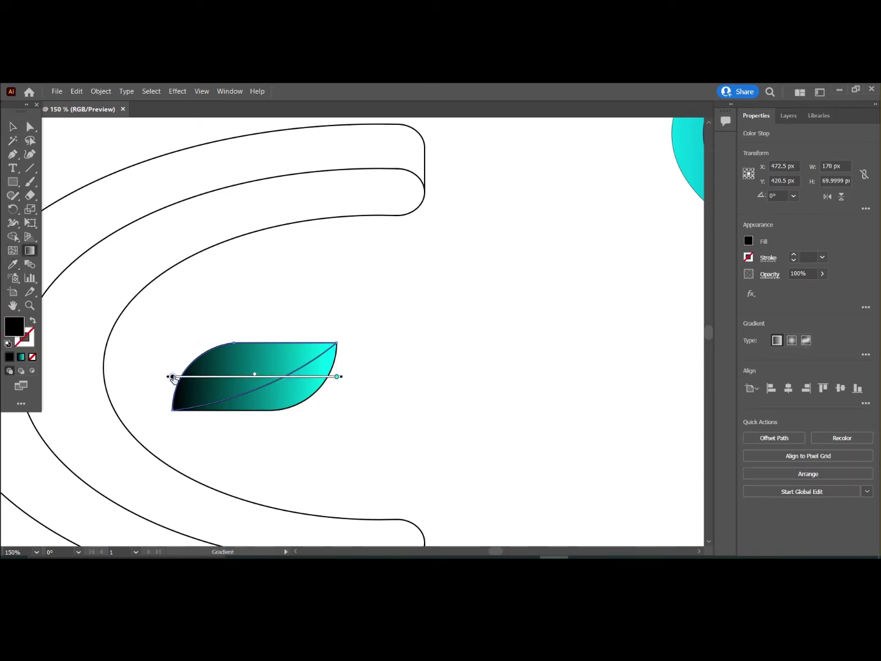
mouse_move(174, 377)
mouse_down()
mouse_move(290, 377)
mouse_move(157, 380)
mouse_up()
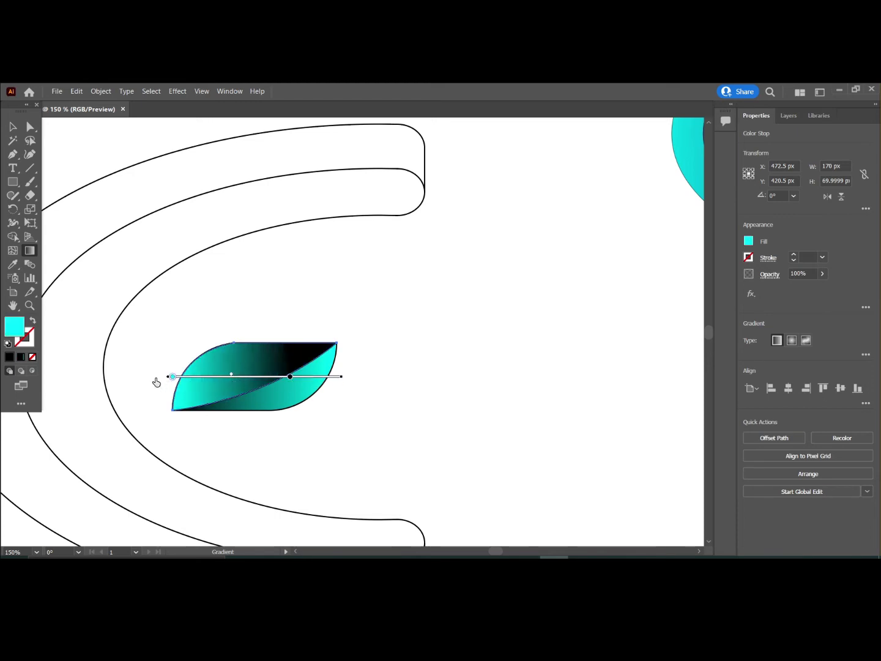
drag(290, 377, 338, 377)
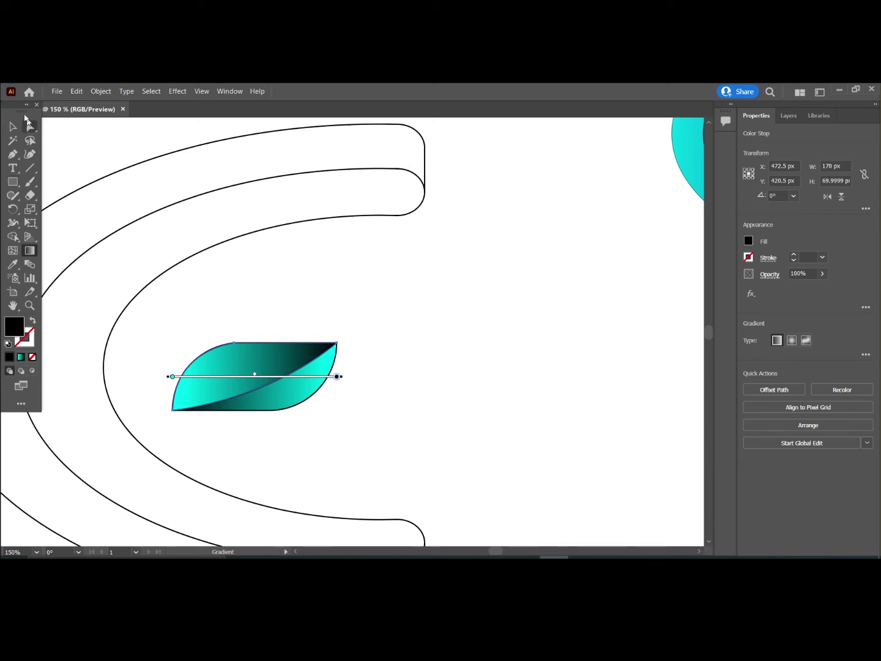
click(14, 128)
click(393, 333)
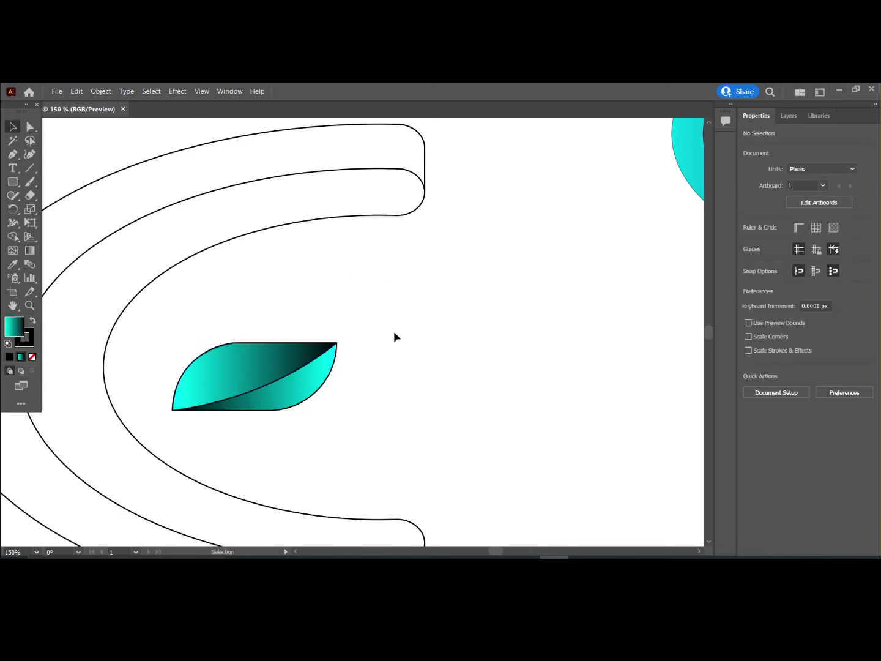
Step: Select the grouped C shape and ungroup it
key(a)
key(ctrl+1)
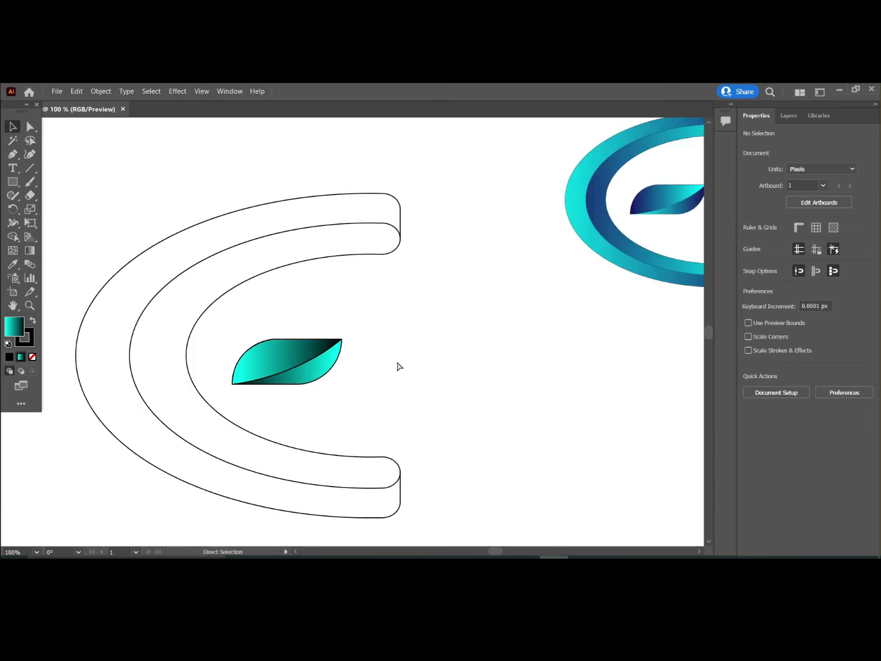
key(ctrl+minus)
key(v)
click(329, 286)
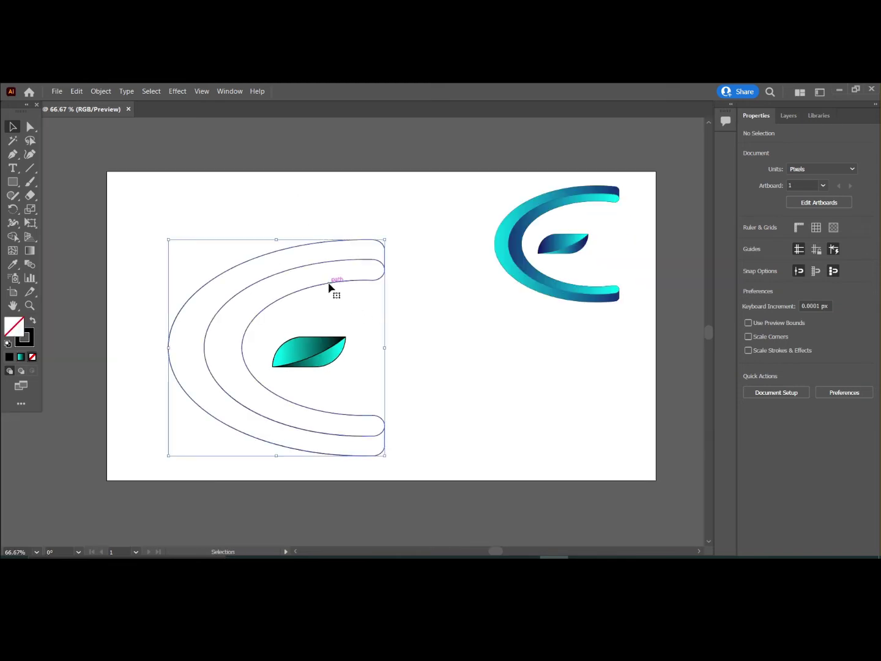
right_click(193, 201)
click(221, 284)
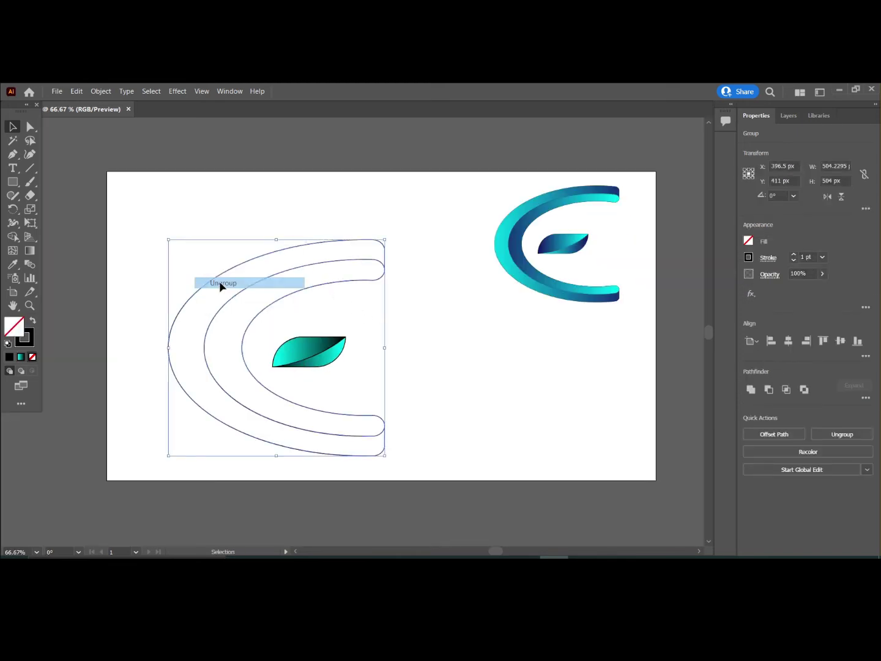
Step: Copy the leaf's gradient fill onto the inner C band with the Eyedropper
click(184, 199)
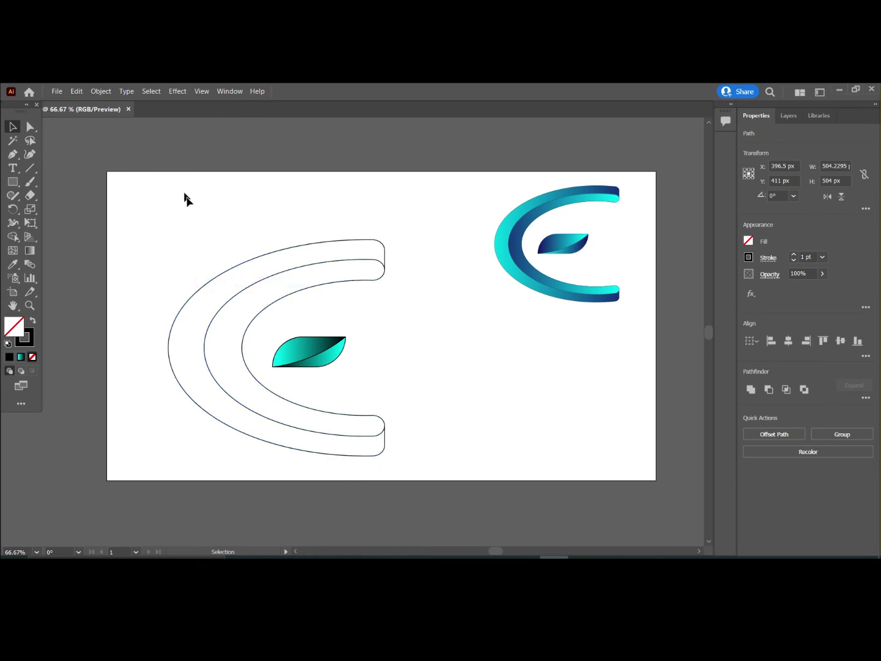
click(283, 295)
click(13, 264)
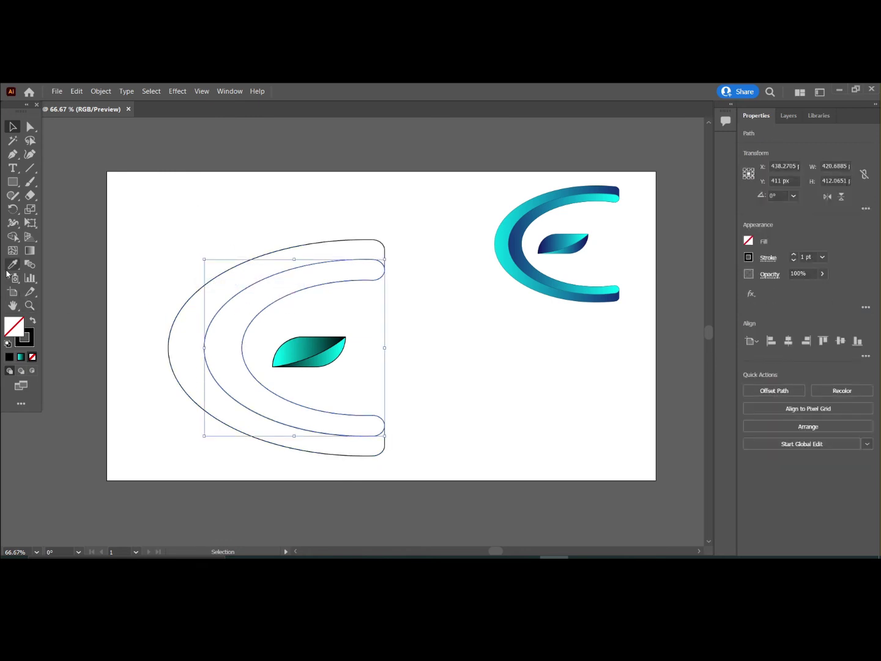
click(314, 342)
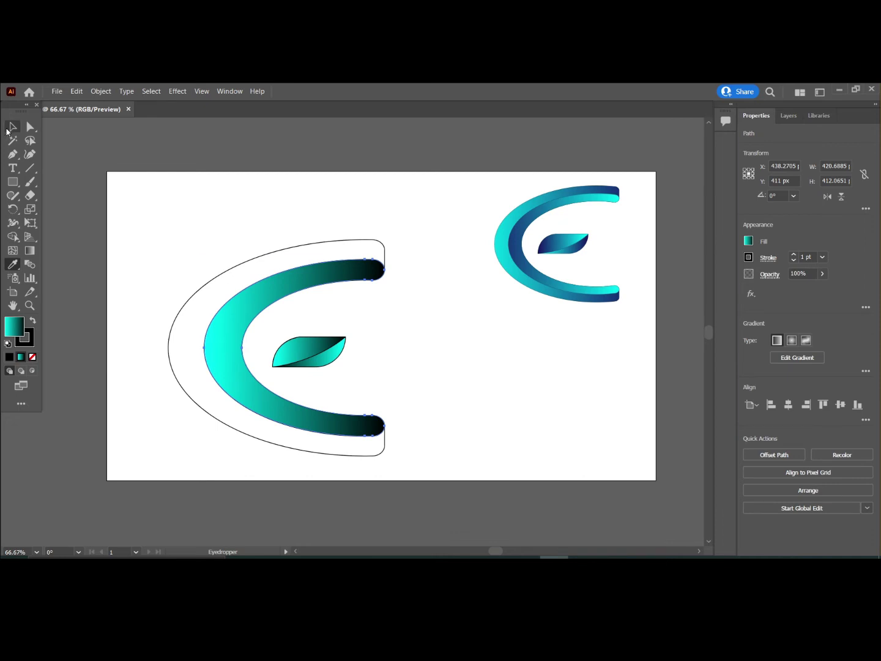
click(9, 129)
Step: Try copying the leaf's gradient onto the outer C path with the Eyedropper and undo the fill
click(246, 243)
click(264, 260)
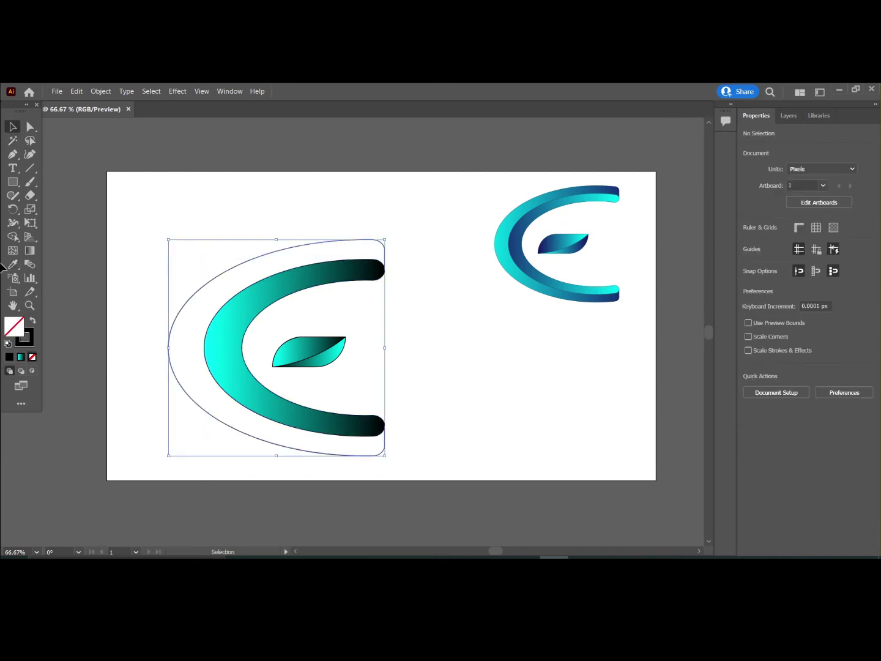
click(12, 264)
click(302, 349)
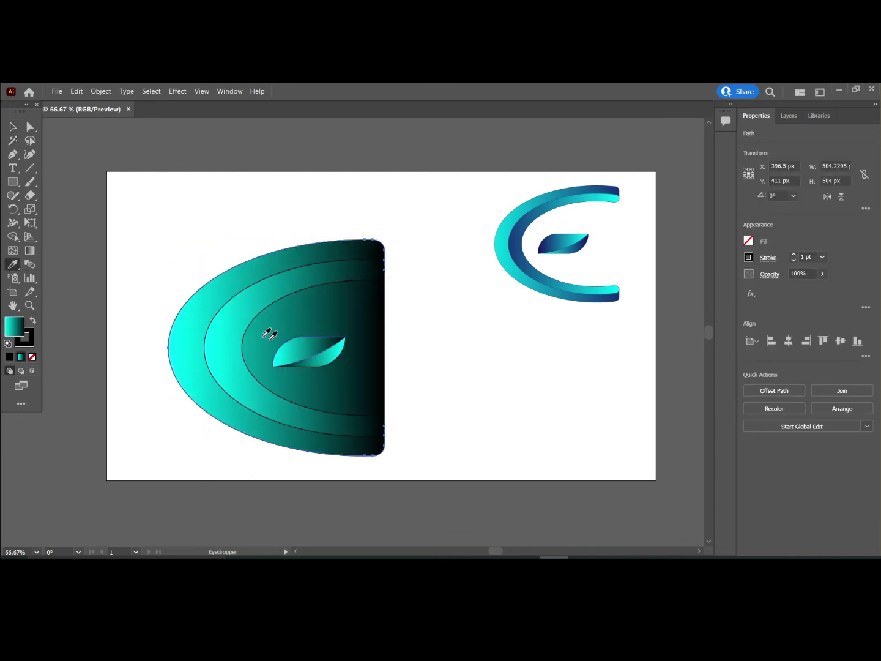
click(11, 129)
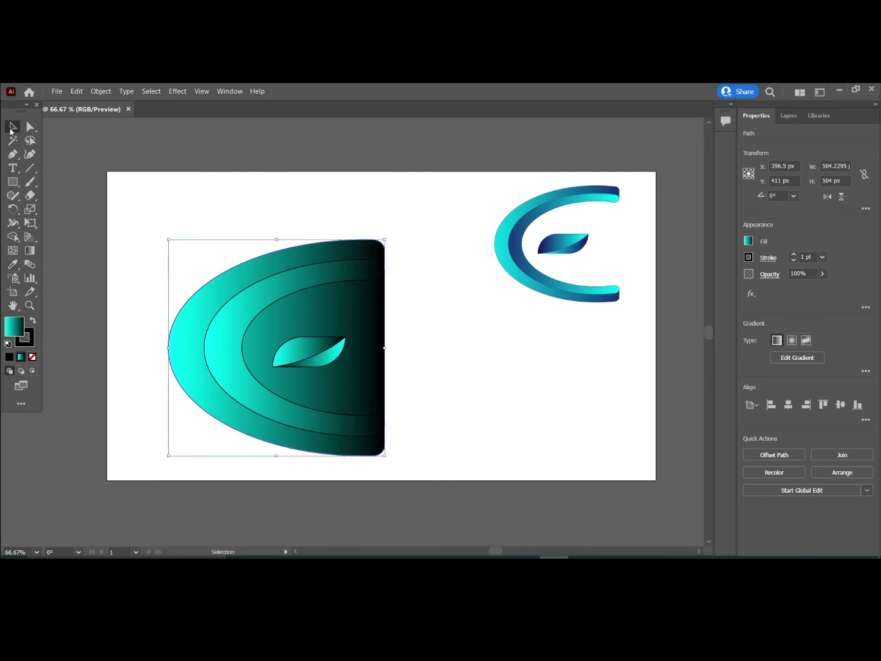
click(251, 174)
key(ctrl+z)
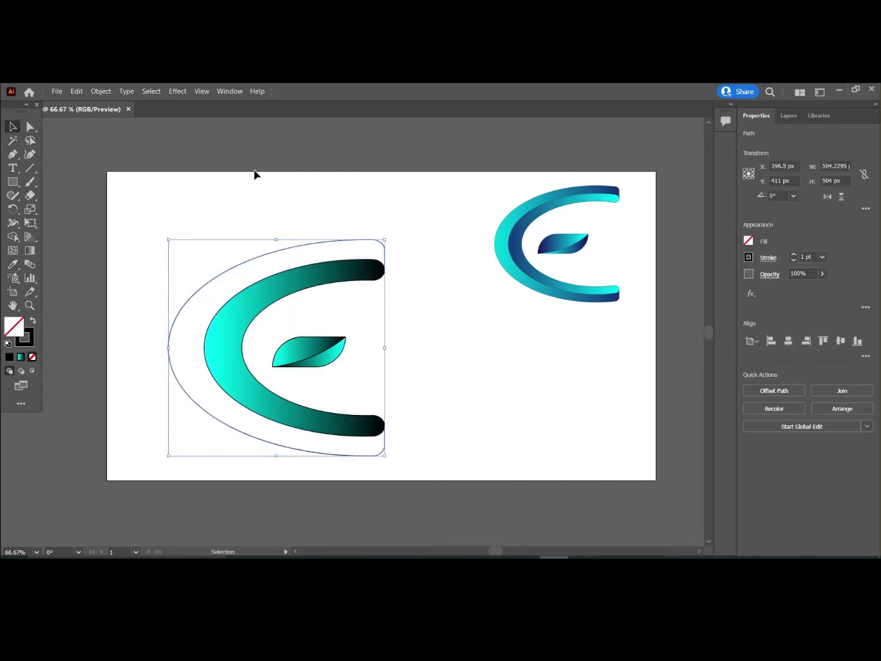
Step: Undo the gradient fill on the inner C band
click(253, 175)
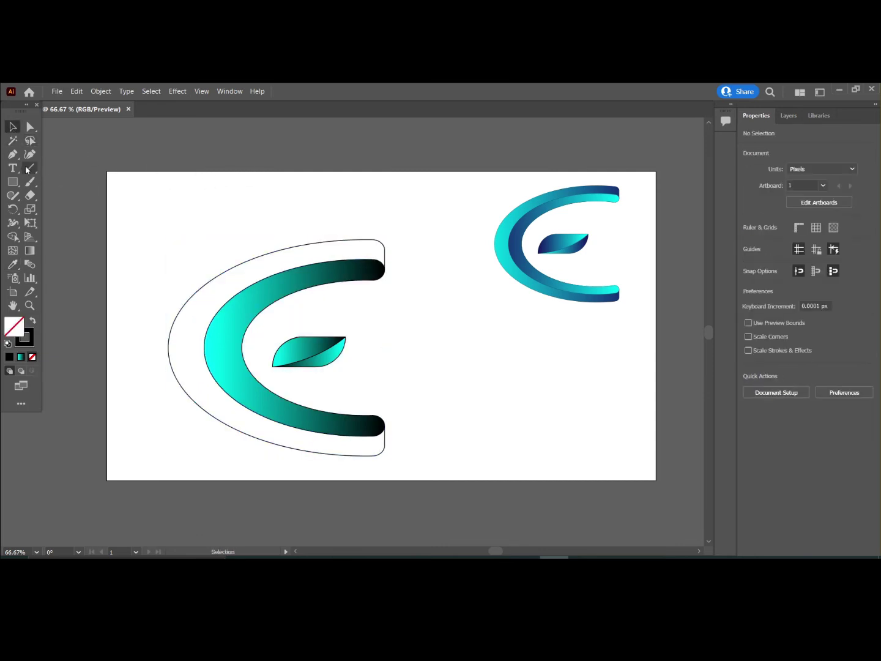
click(360, 240)
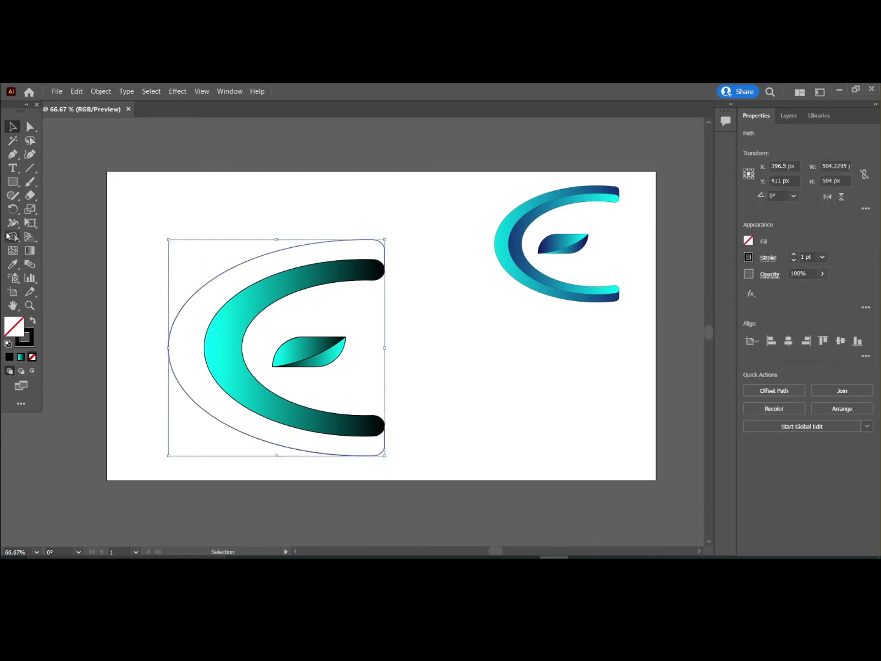
click(284, 240)
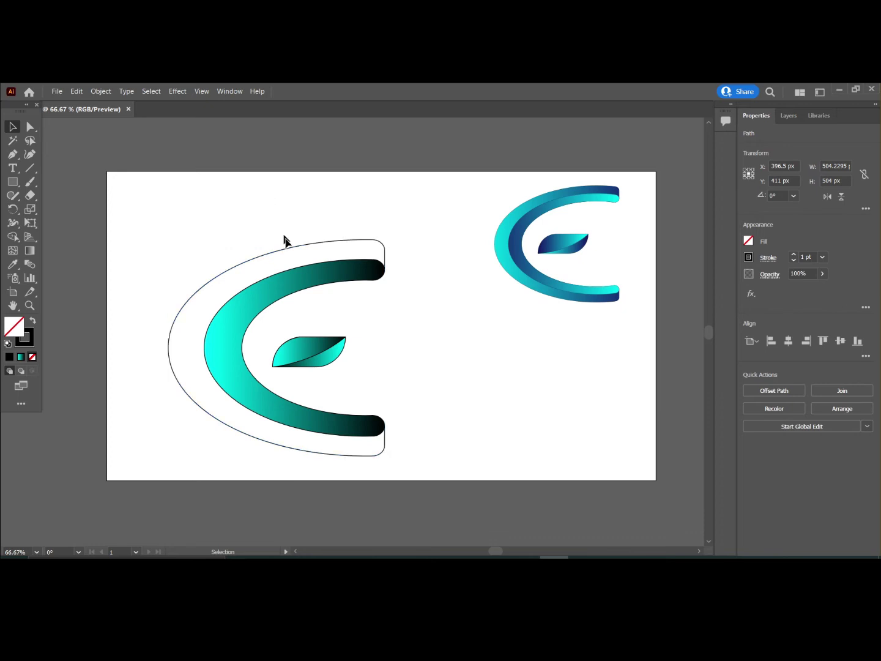
key(ctrl+z)
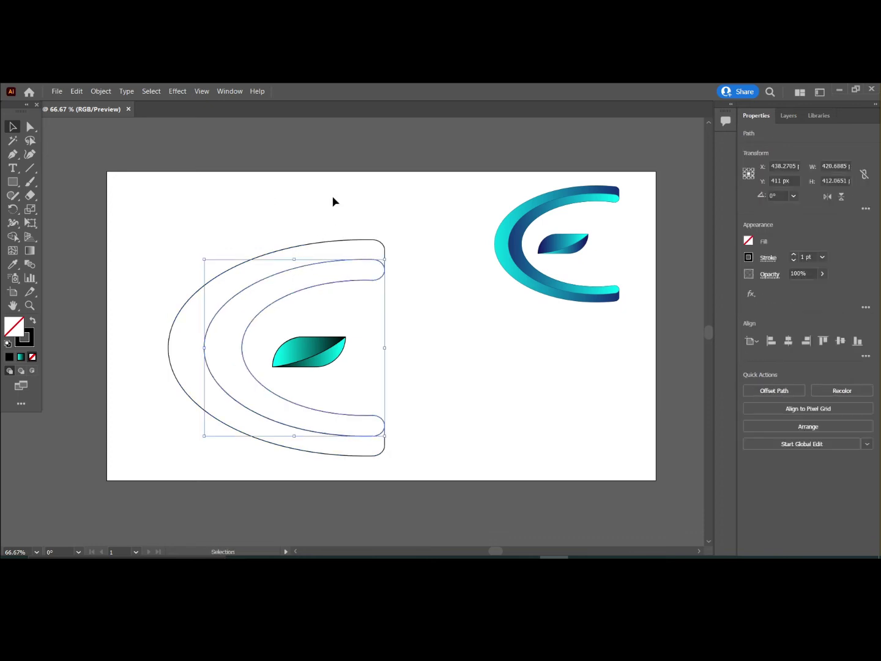
Step: Select both C paths together and copy the leaf's gradient fill onto them with the Eyedropper
drag(333, 201, 406, 275)
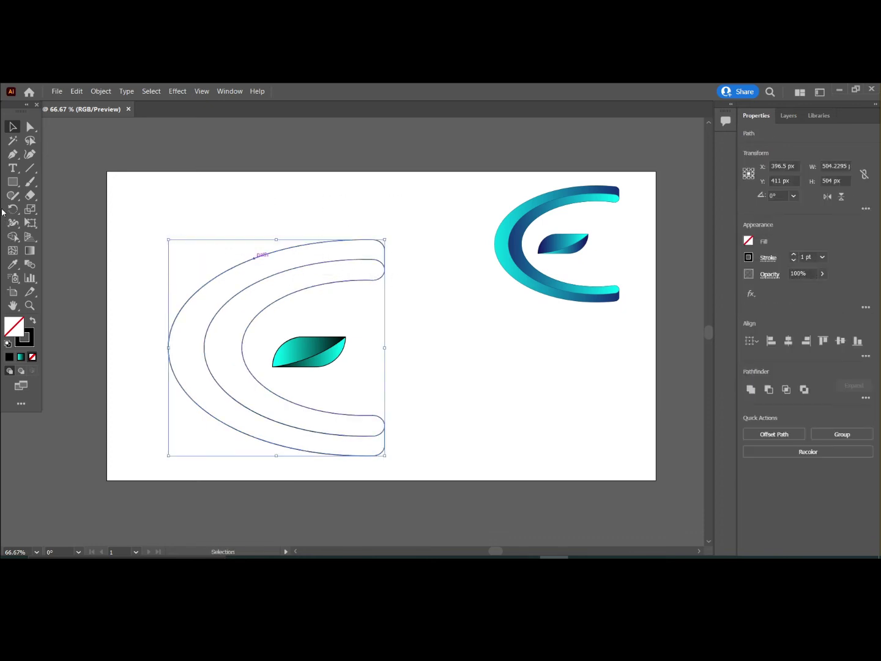
click(12, 263)
click(319, 350)
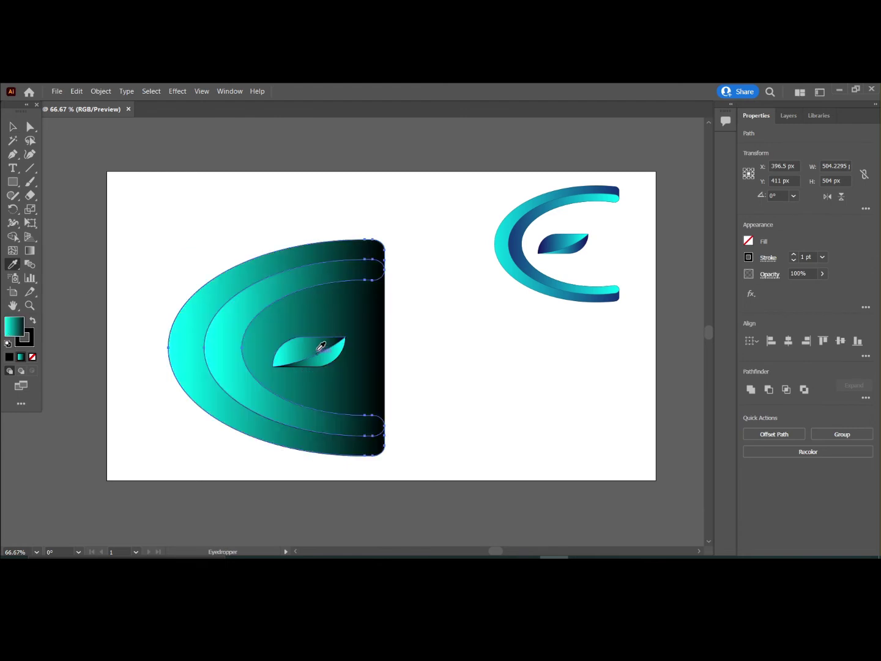
click(13, 127)
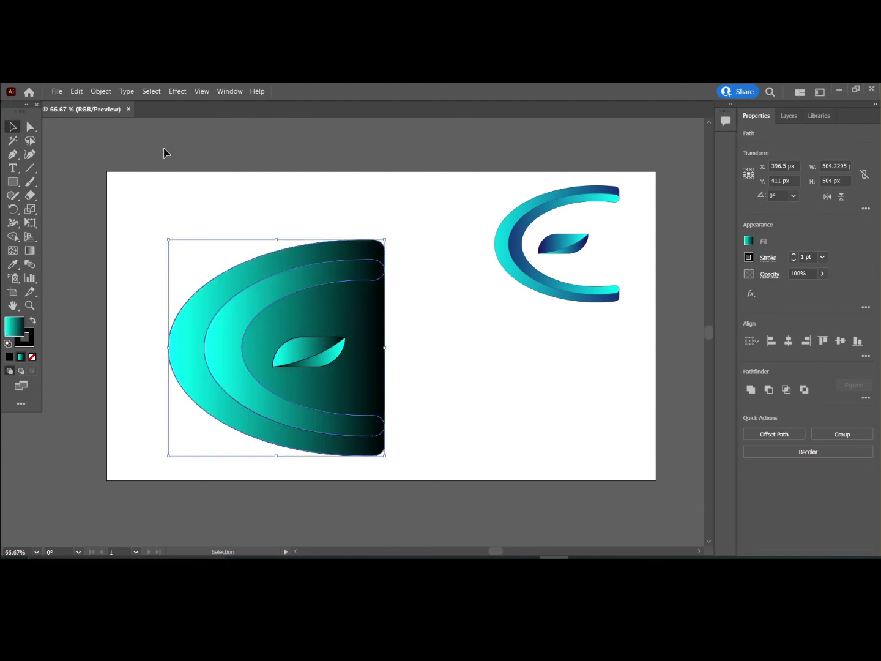
Step: Remove the filled area inside the C around the leaf with the Shape Builder, with the C and leaf selected
click(169, 206)
drag(170, 207, 367, 372)
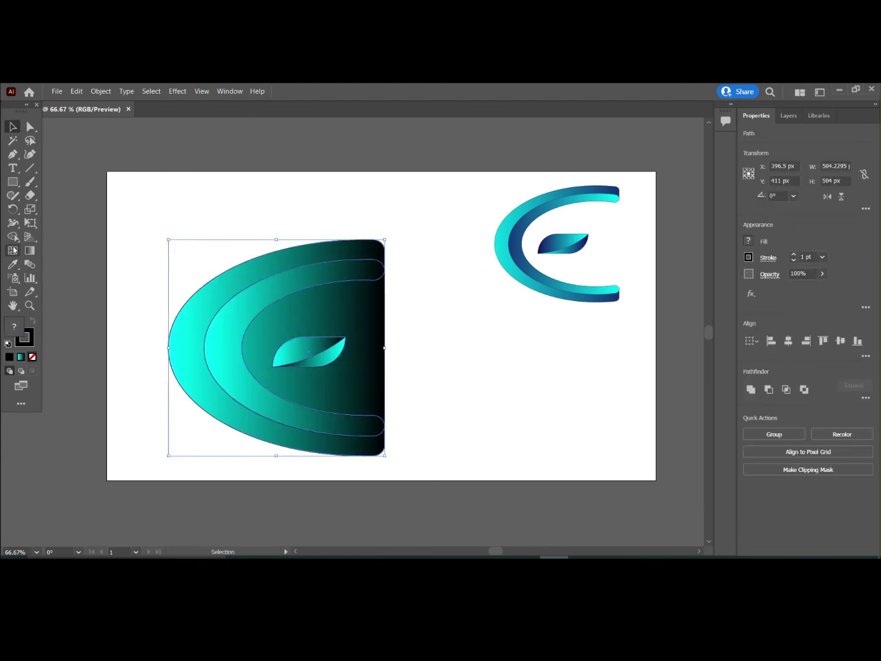
click(13, 237)
click(377, 374)
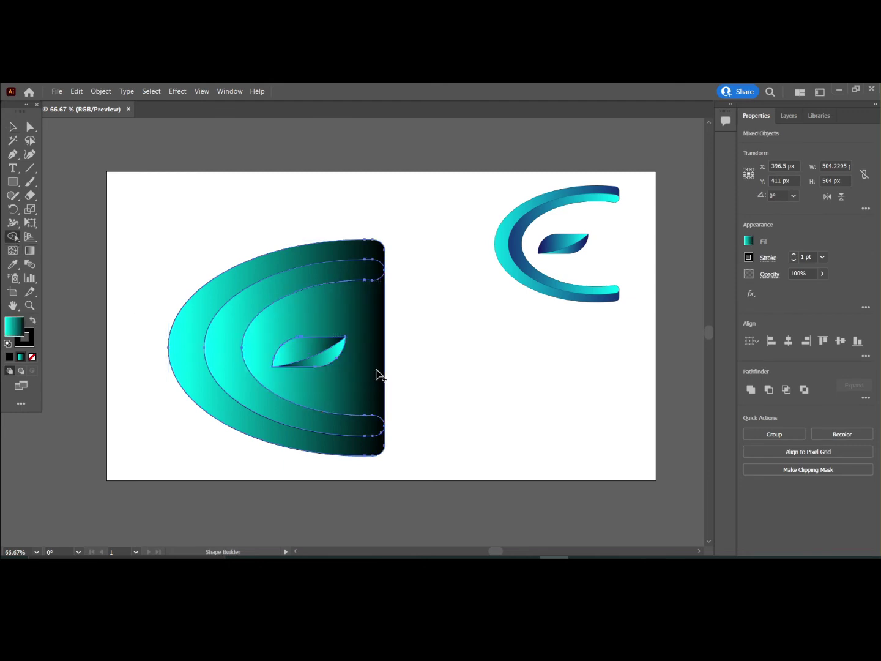
key(super)
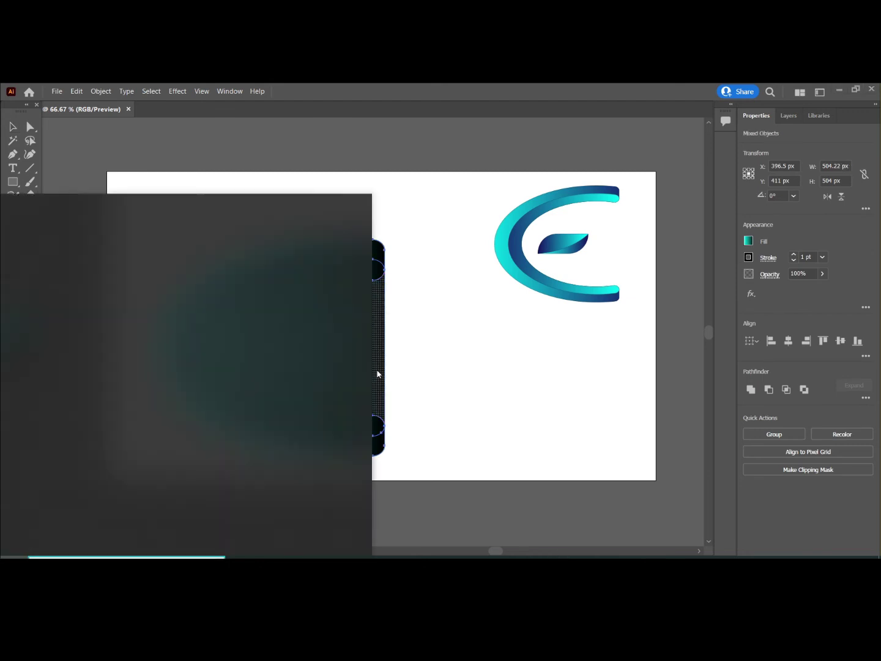
key(super)
alt+click(381, 365)
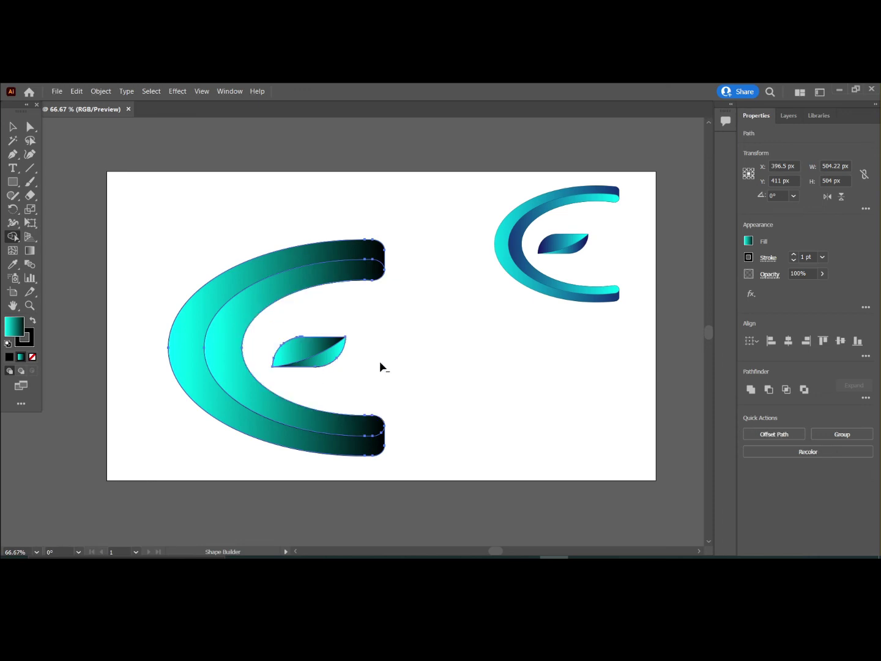
click(14, 127)
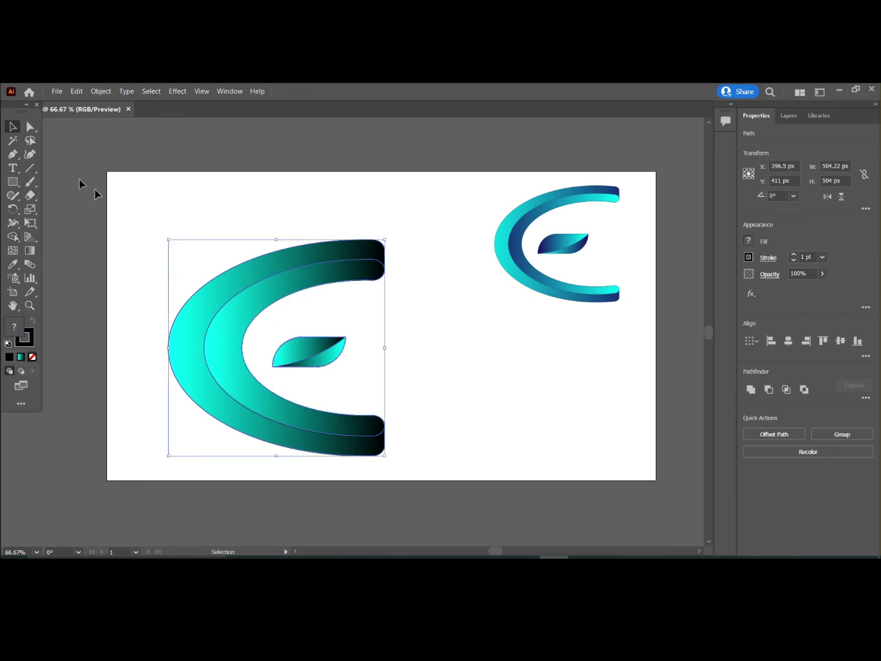
click(234, 193)
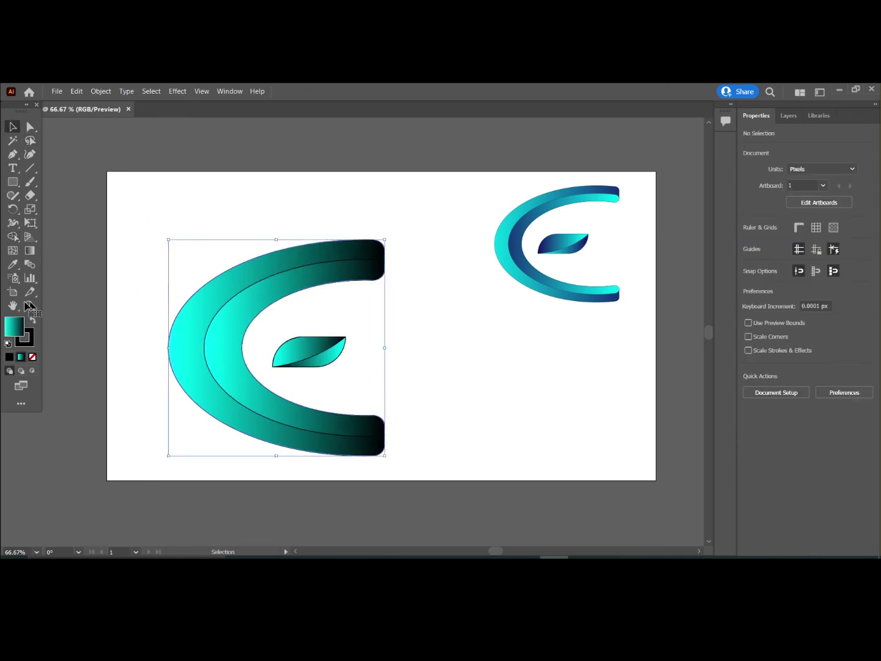
Step: Reverse the outer C band's gradient to run from black to turquoise and stretch it, placing the turquoise stop near the band's open ends
click(29, 251)
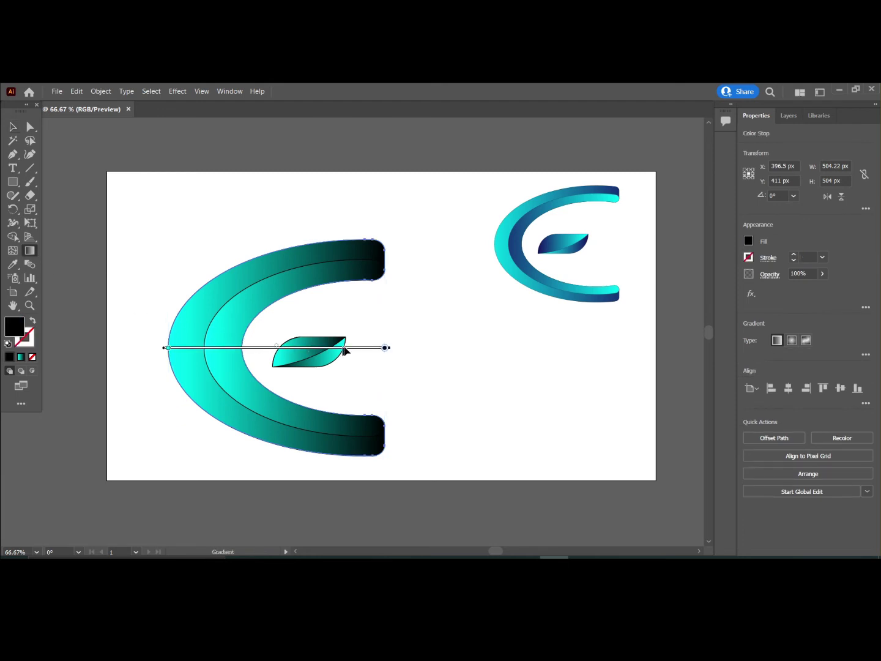
mouse_move(386, 352)
mouse_down()
mouse_move(194, 353)
mouse_move(385, 347)
mouse_up()
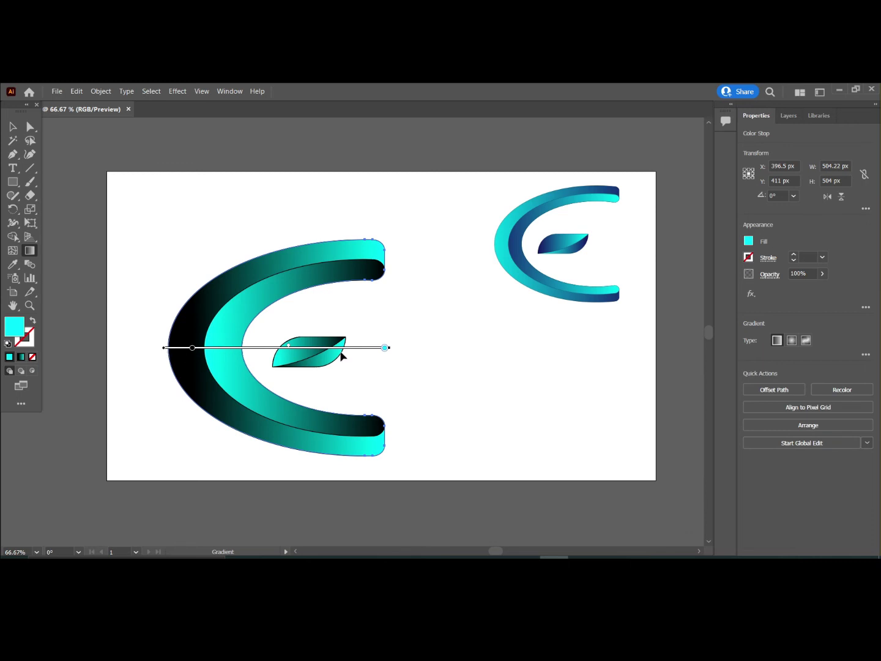
drag(161, 347, 122, 348)
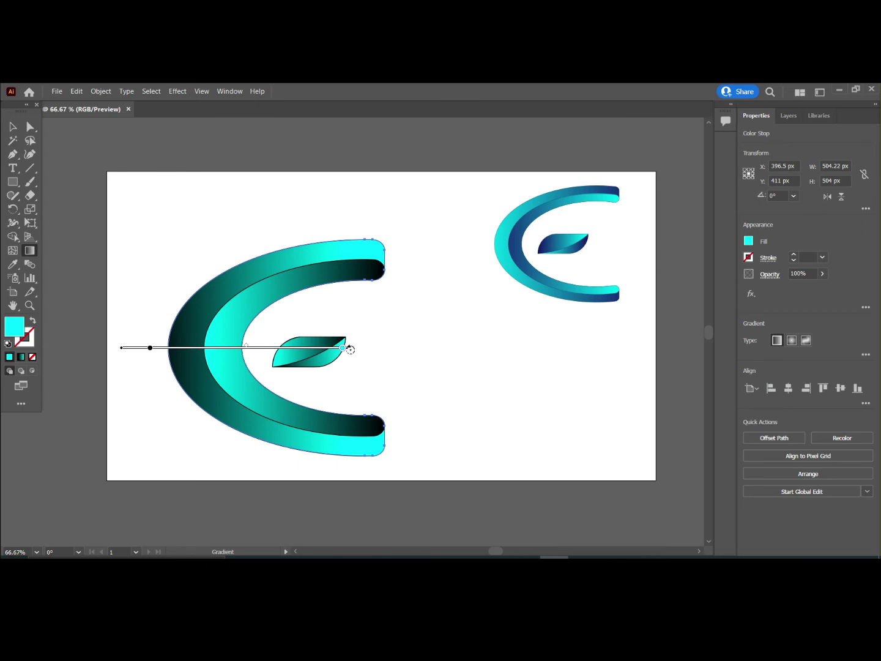
drag(349, 350, 566, 329)
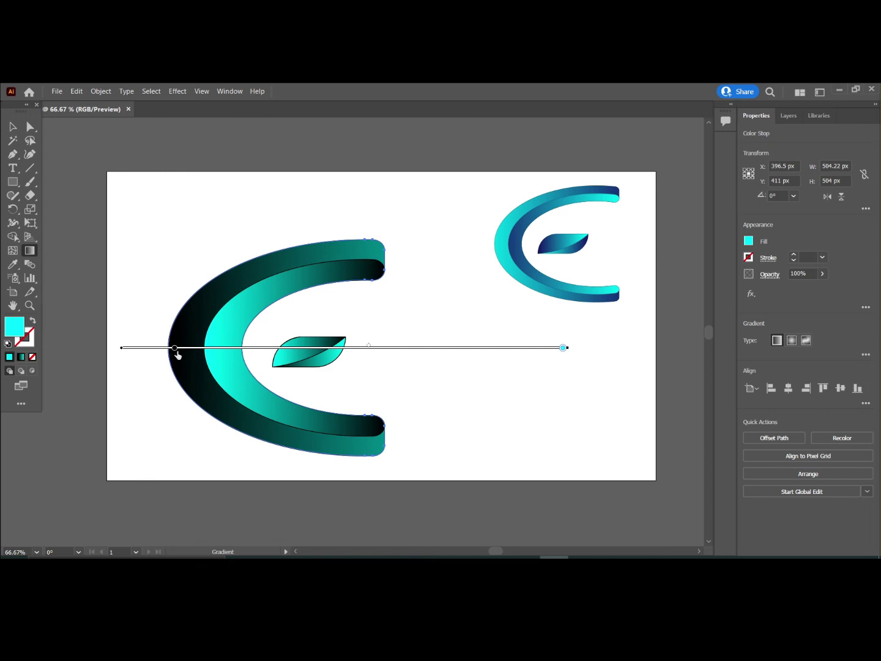
drag(176, 355, 128, 355)
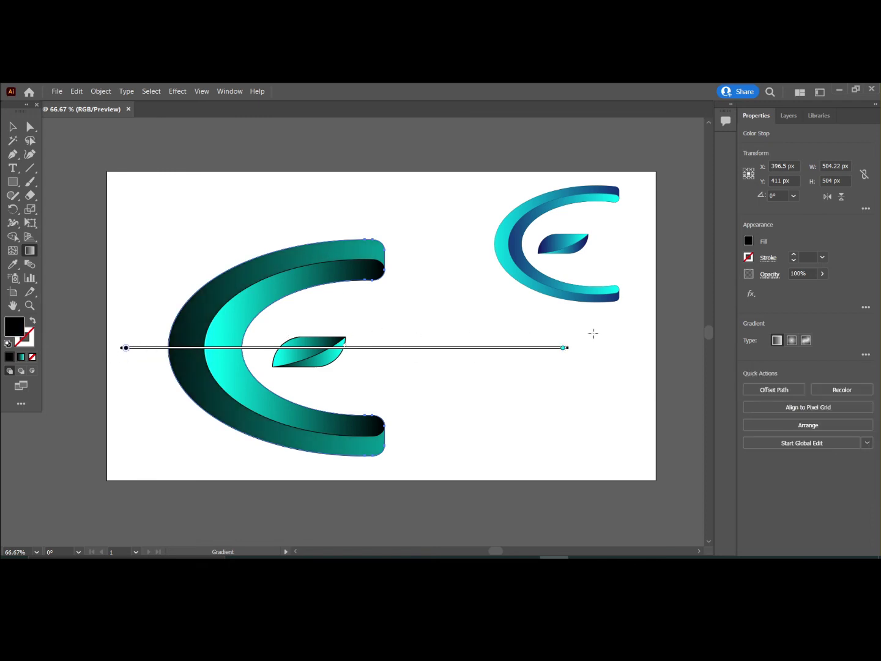
drag(564, 349, 372, 349)
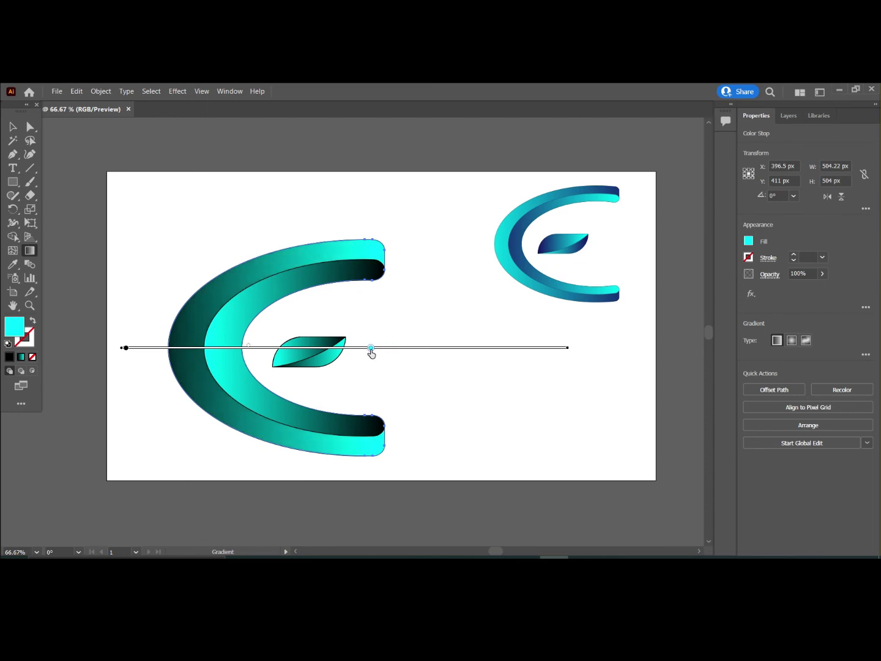
click(12, 127)
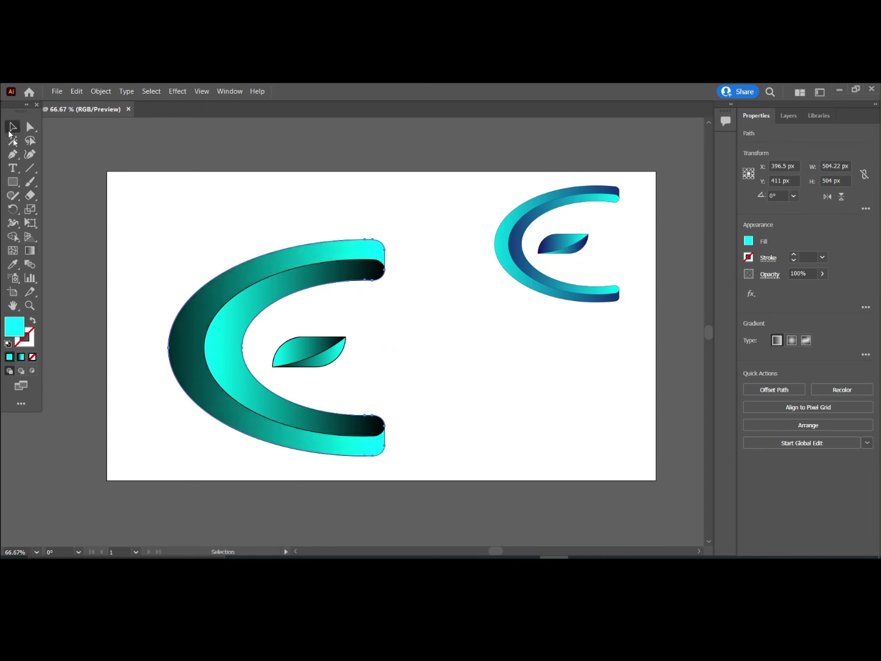
Step: Stretch the inner C band's gradient well past both sides of the band and place its turquoise stop just outside the band's curved side
click(221, 311)
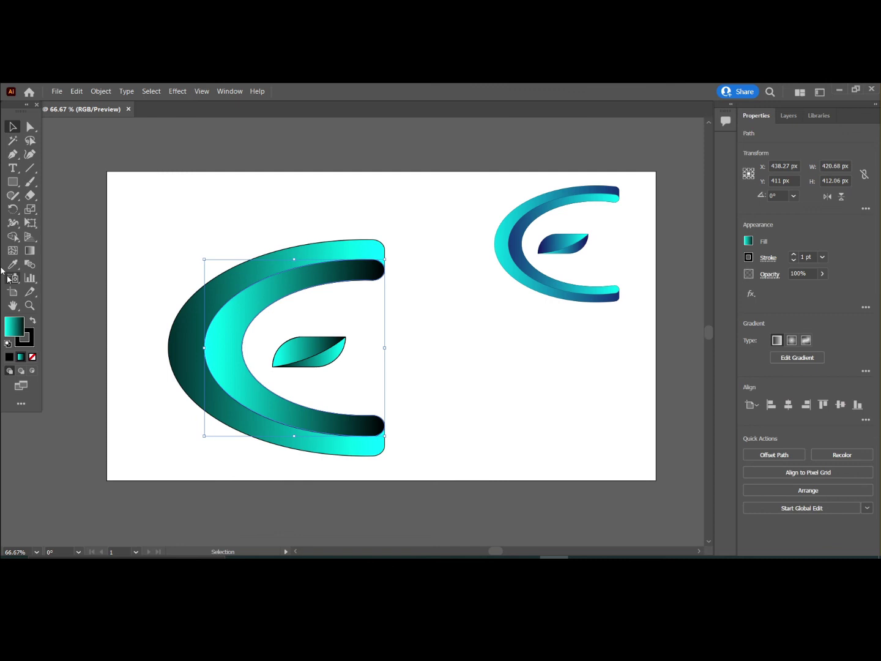
click(29, 250)
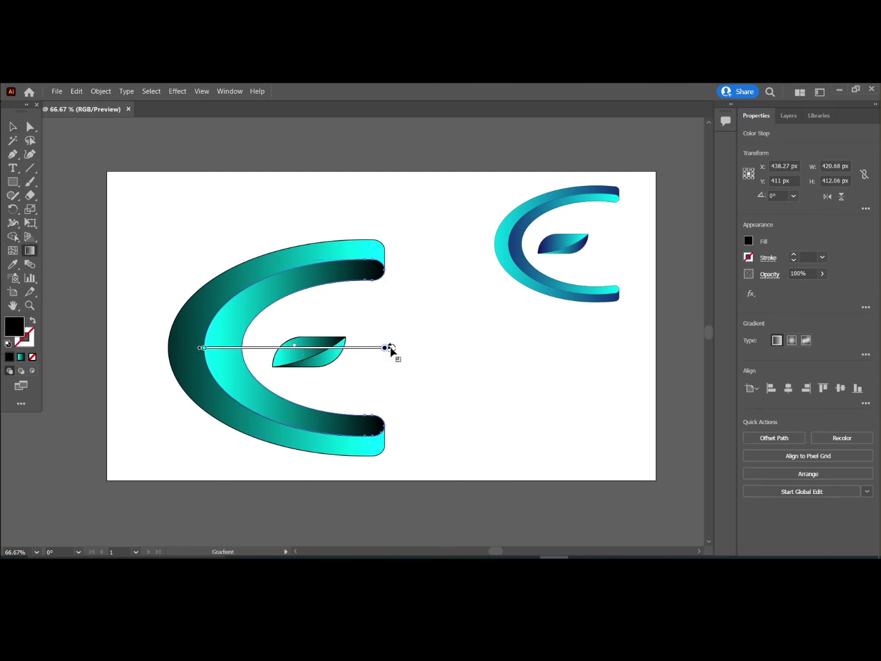
drag(394, 355, 663, 348)
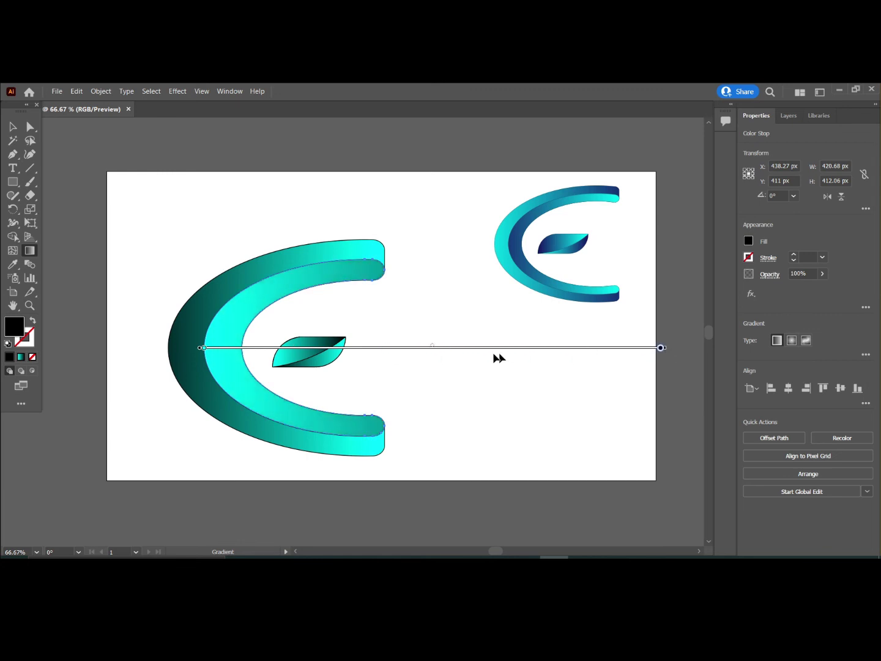
drag(450, 351, 301, 355)
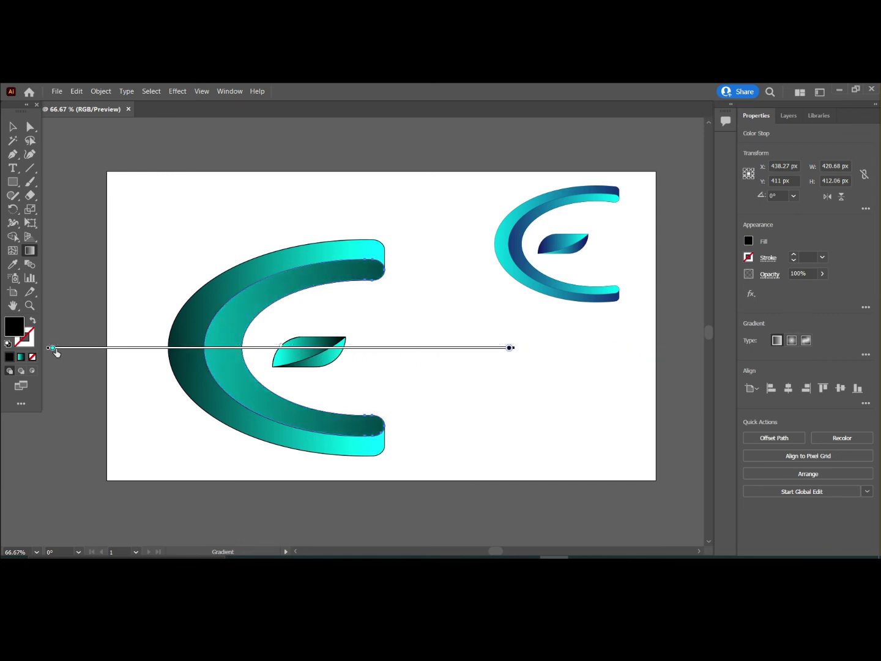
mouse_move(55, 353)
mouse_down()
mouse_move(189, 348)
mouse_move(165, 350)
mouse_move(179, 350)
mouse_up()
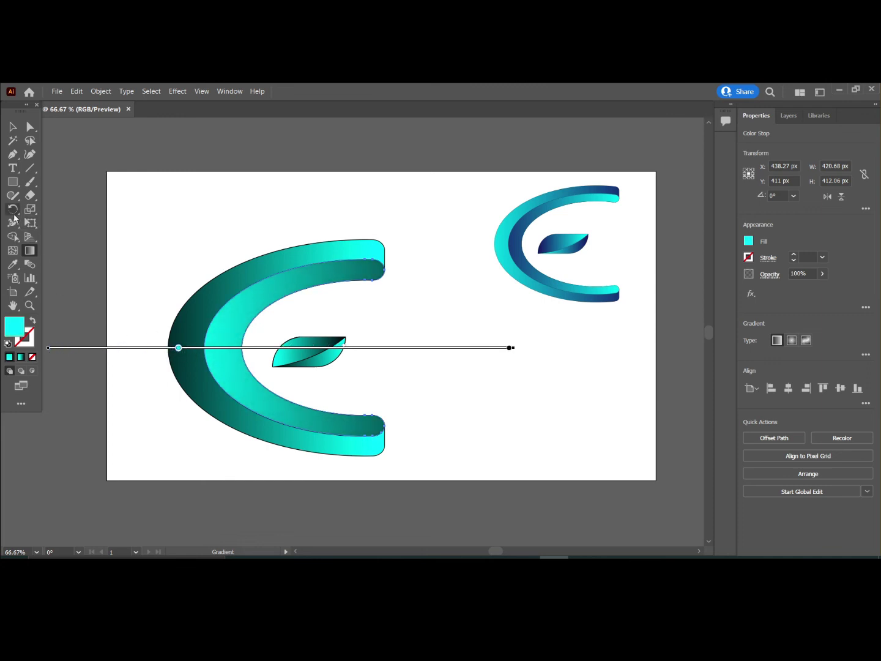
click(13, 127)
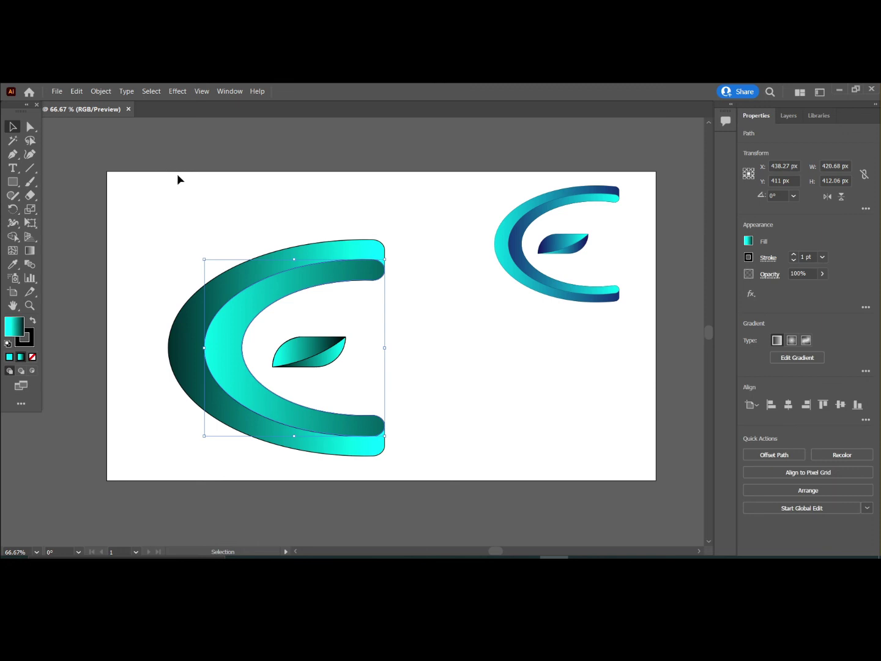
click(178, 173)
Step: Shift the outer C band's gradient farther away from the open ends to lighten its dark curved side
click(257, 262)
click(30, 250)
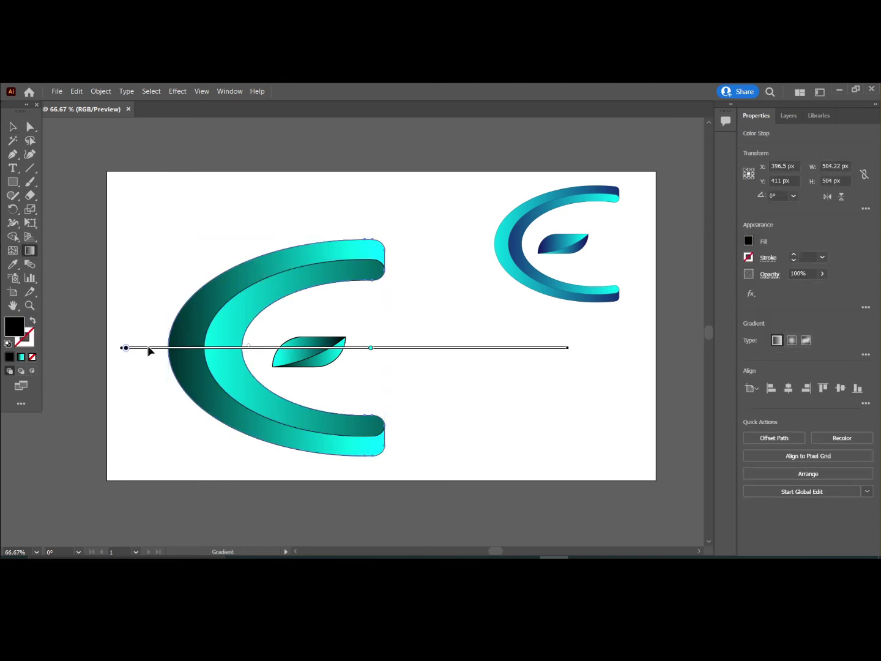
mouse_move(152, 351)
mouse_down()
mouse_move(100, 348)
mouse_move(111, 348)
mouse_up()
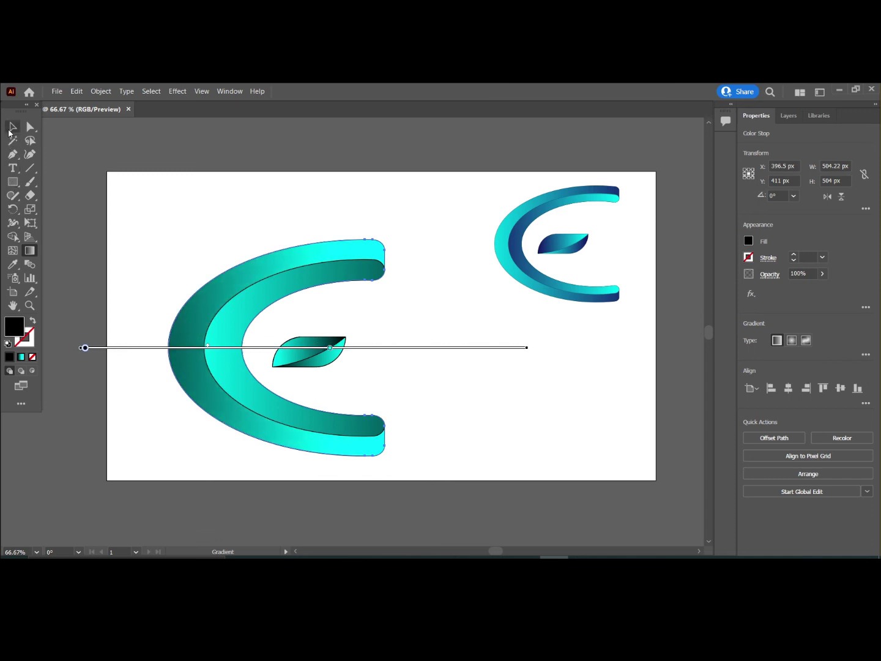
Step: Set the stroke weight of both C bands and the leaf to 0 pt
click(12, 127)
drag(155, 210, 415, 437)
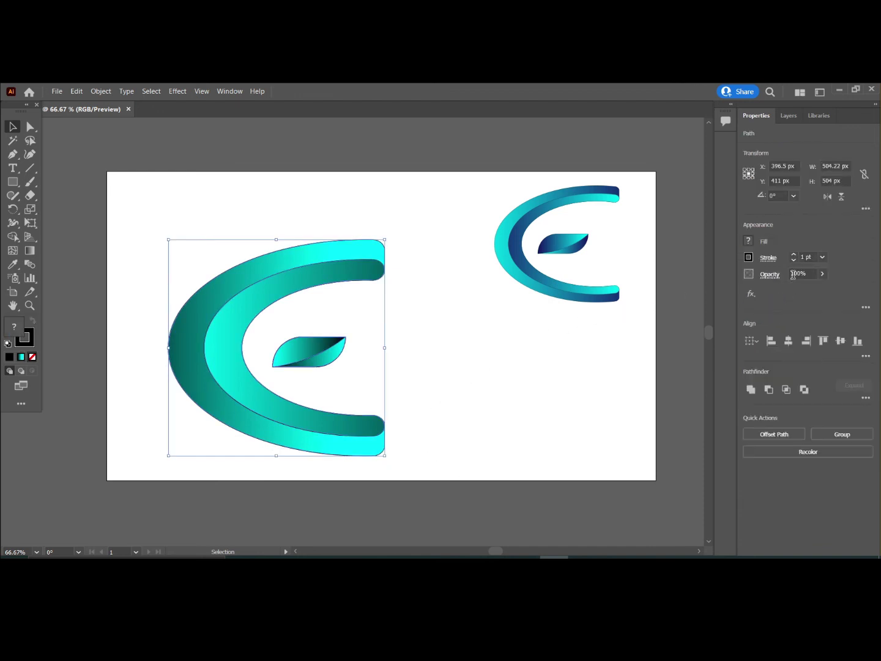
click(794, 261)
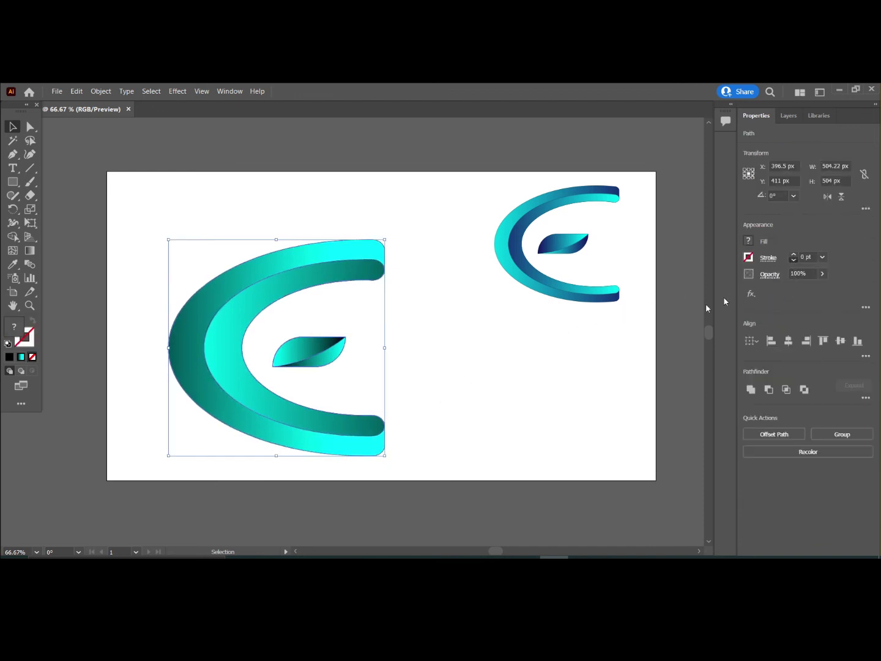
click(405, 374)
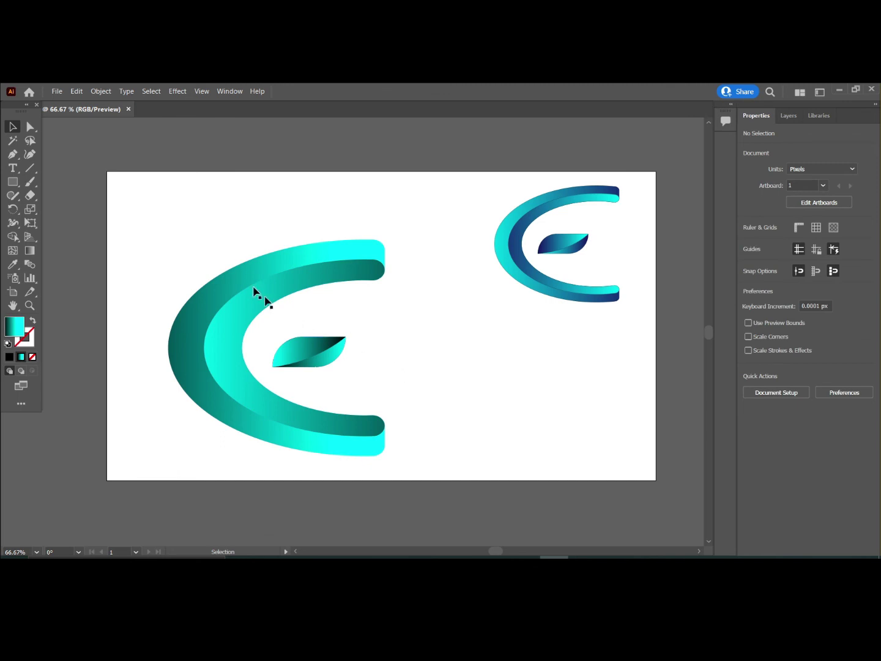
Step: Give both C bands and the leaf a black 0.75 pt stroke
drag(203, 225, 370, 442)
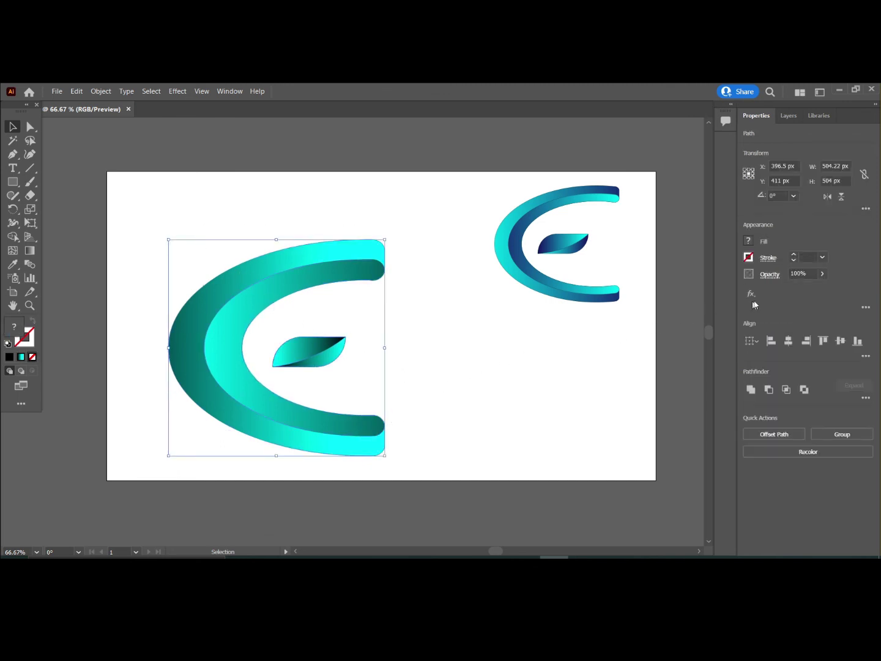
click(795, 256)
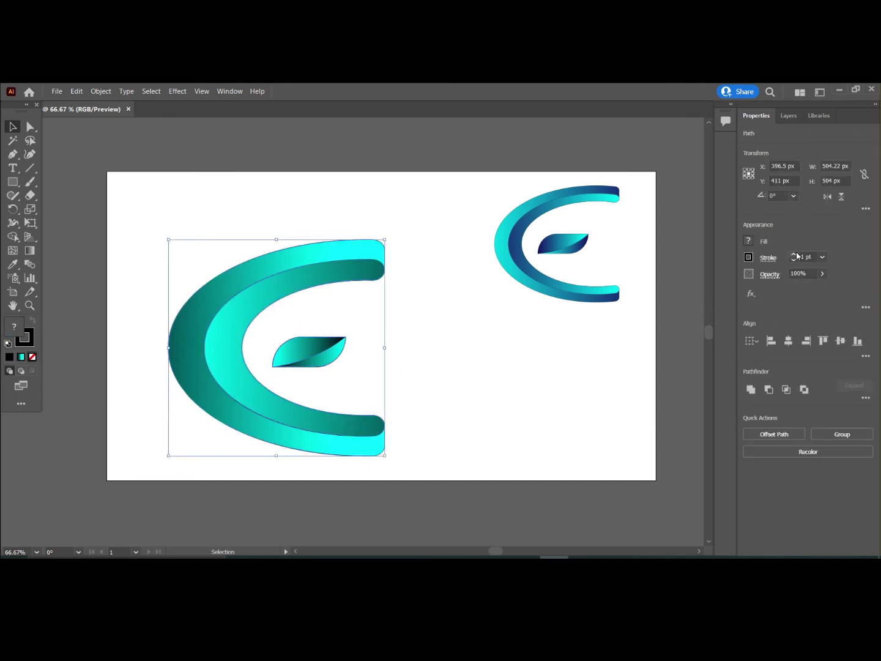
click(794, 261)
click(427, 419)
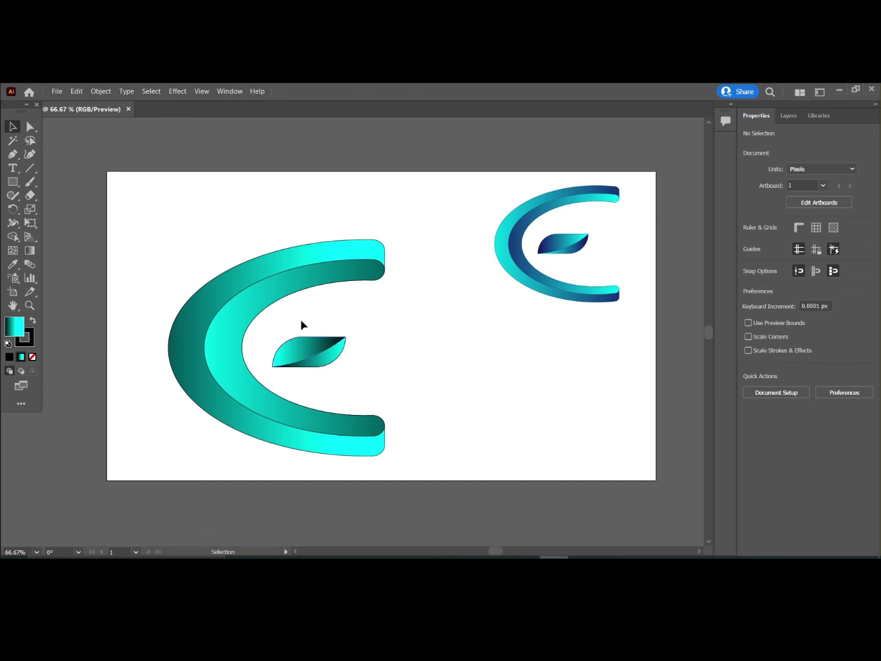
Step: Group the two leaf halves and move the leaf up slightly to the vertical middle of the C
drag(300, 319, 363, 375)
right_click(385, 319)
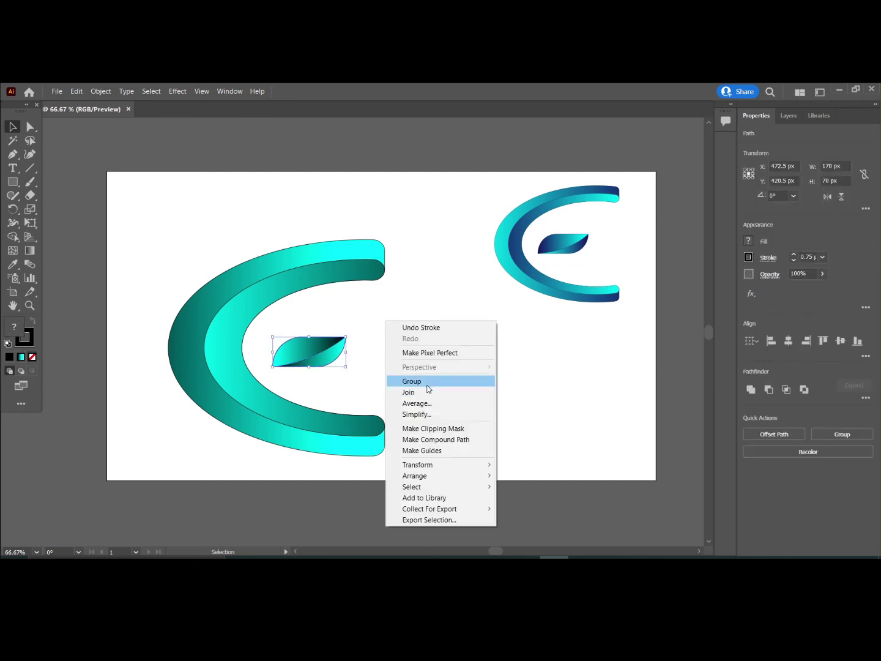
click(427, 382)
drag(321, 357, 319, 348)
click(380, 344)
Step: Group the C bands and the leaf into one logo object
drag(202, 216, 444, 412)
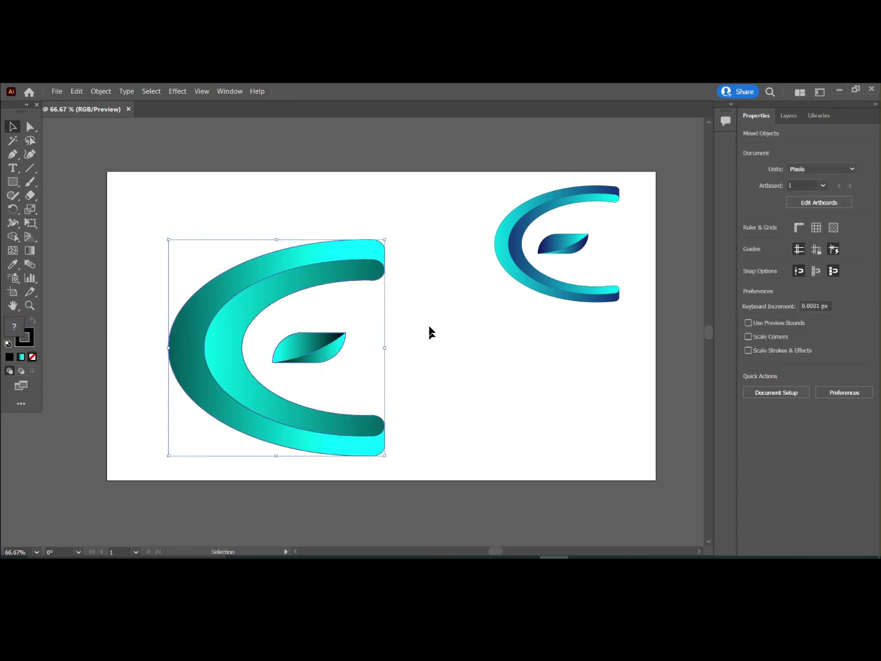
right_click(431, 323)
click(484, 396)
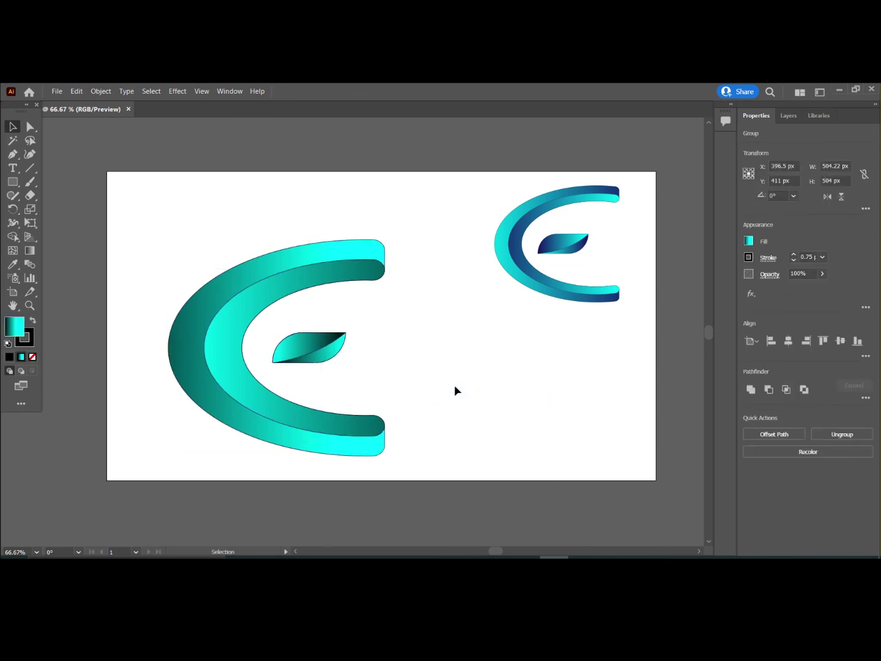
click(454, 391)
Step: Move the new logo 35 px right and 51 px up, and lower the small reference logo to sit beside its open side
drag(301, 418, 315, 397)
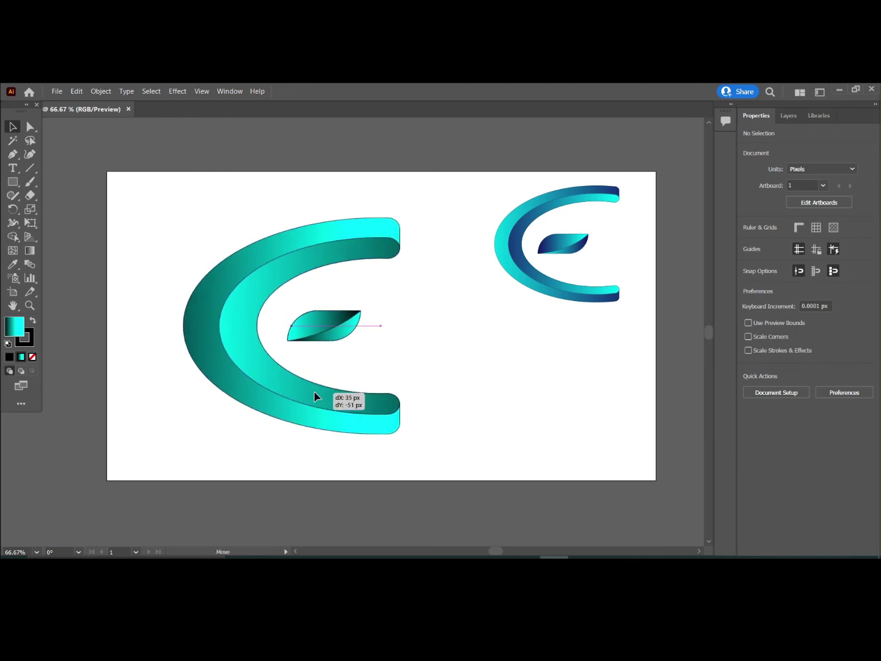
drag(534, 280, 488, 378)
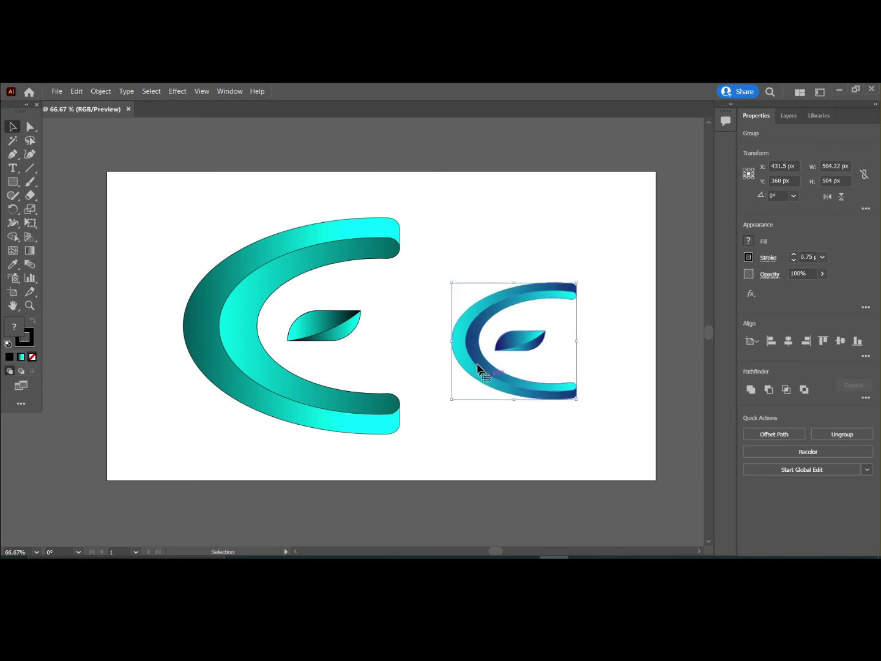
click(486, 232)
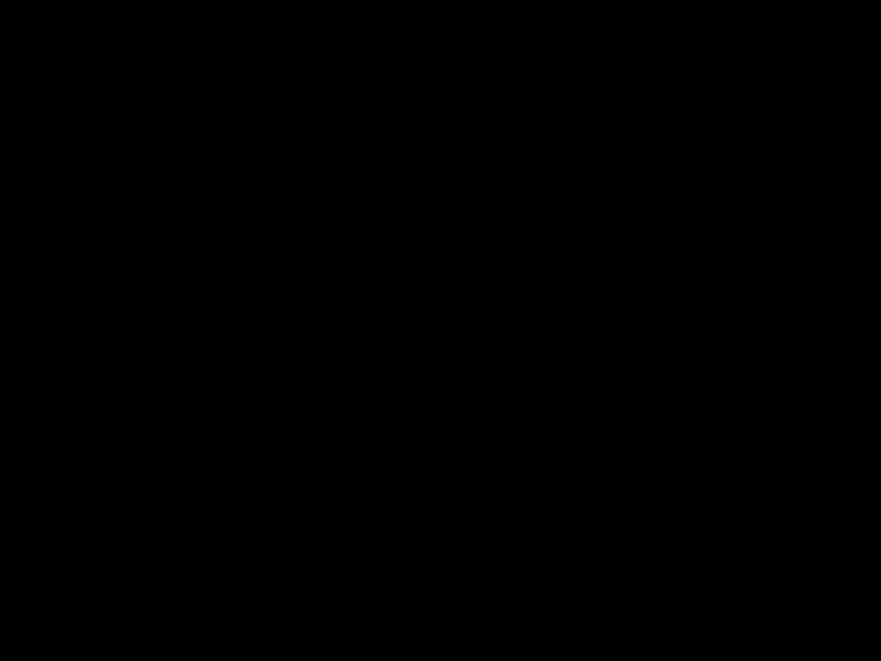